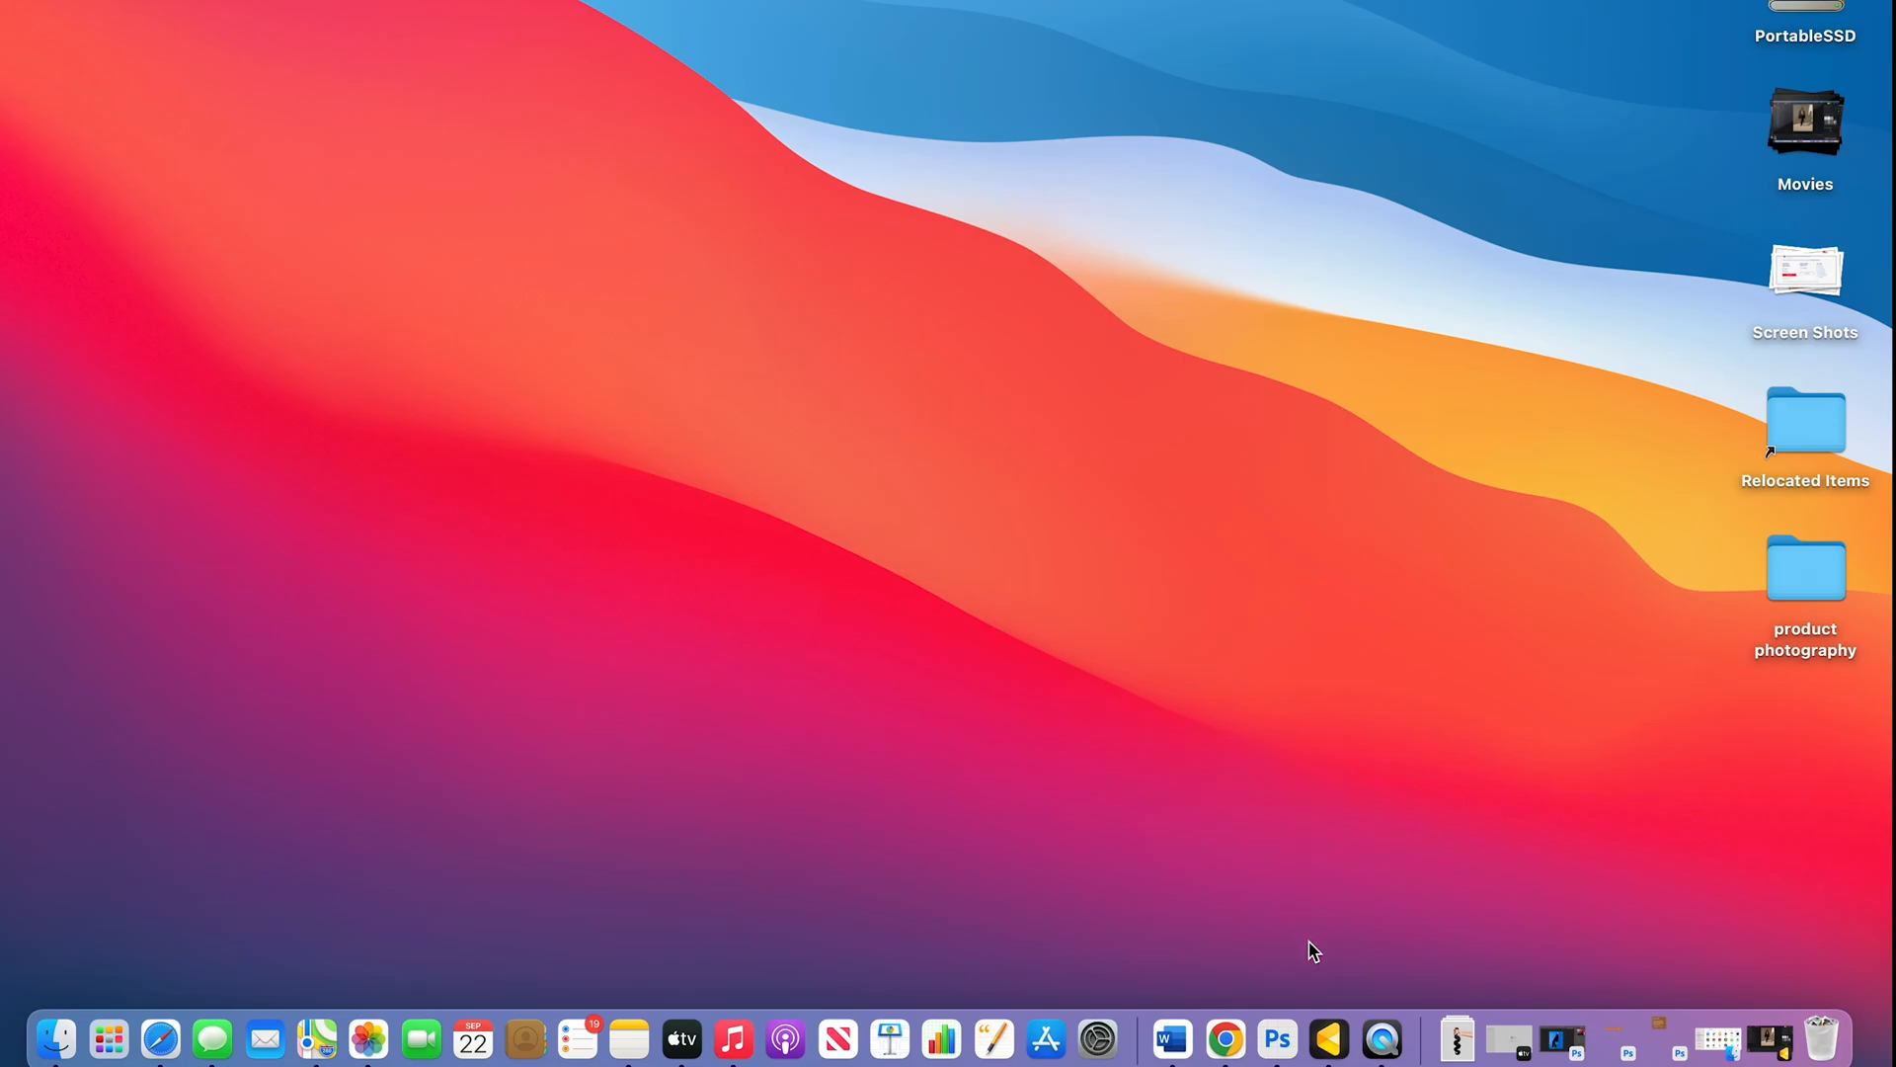
Bring up the Evoto editor from the Dock with the seated-woman studio portrait loaded
left_click(1330, 1039)
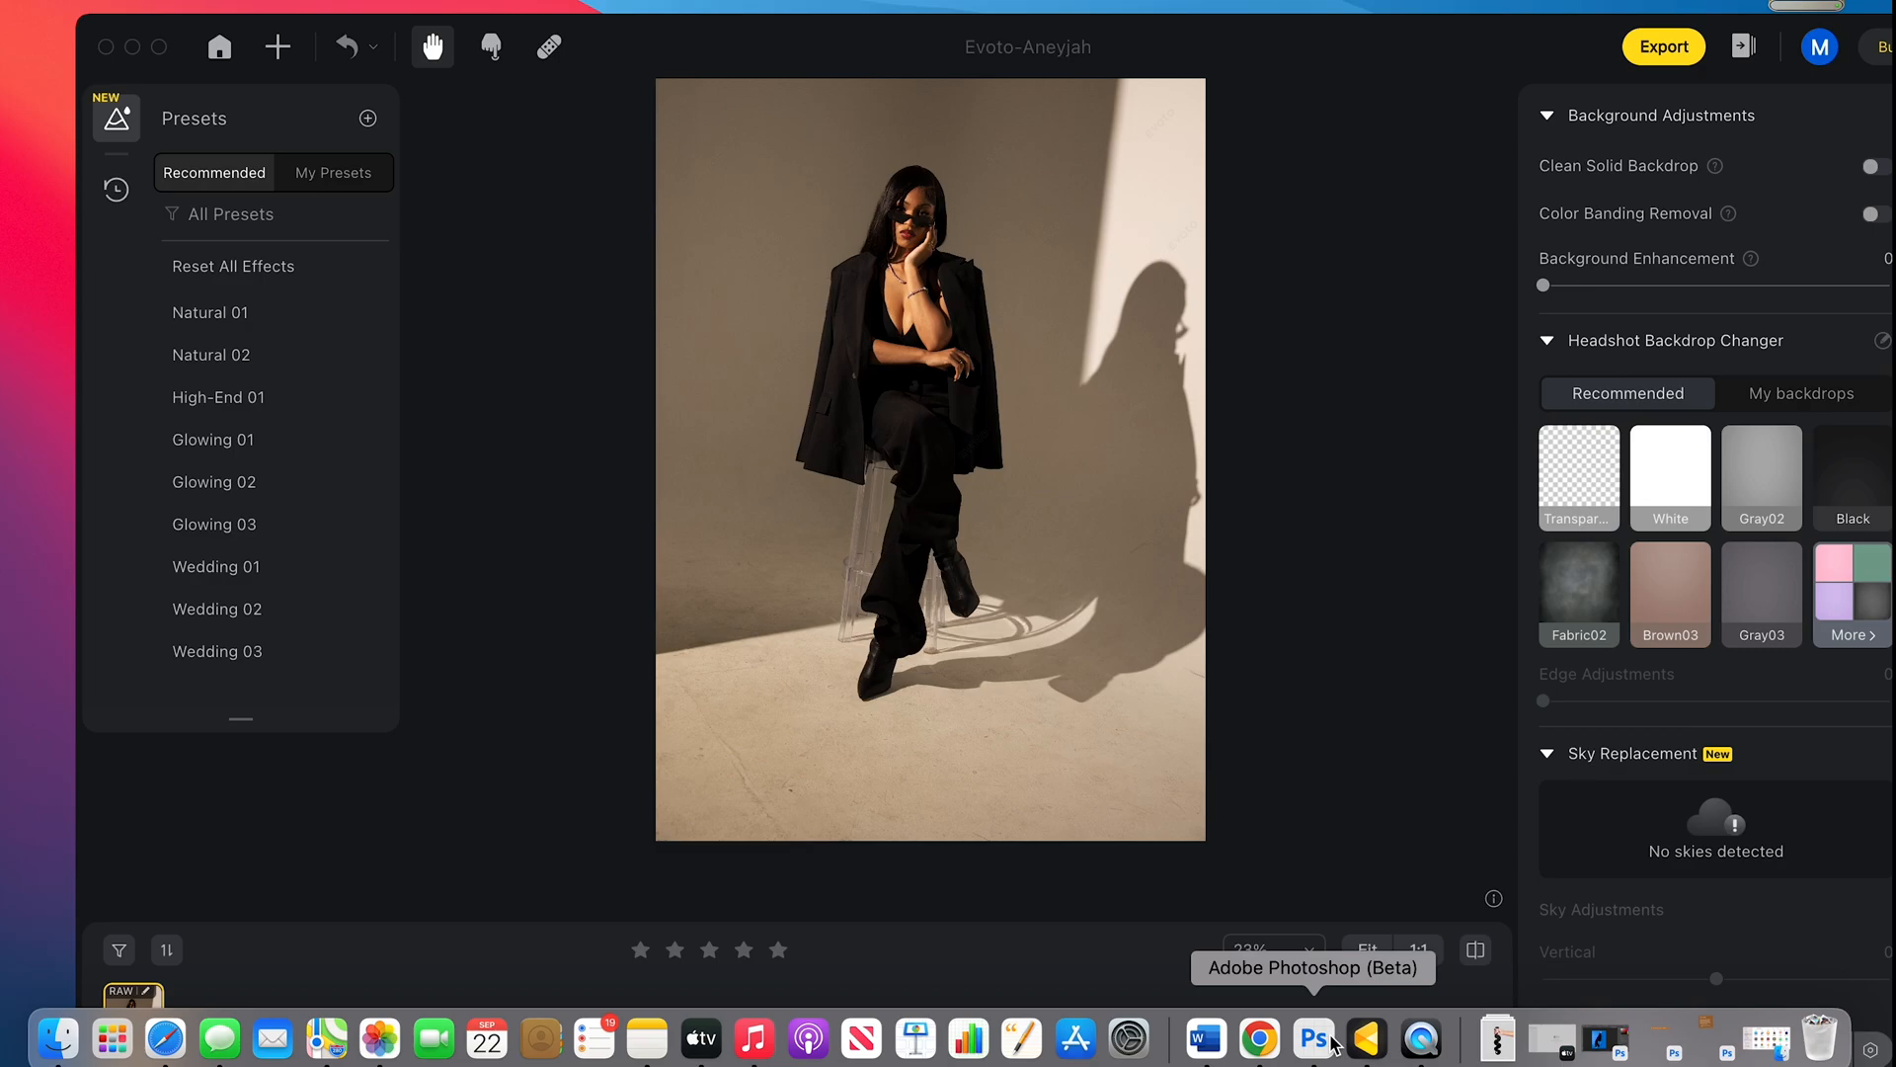
Put the Evoto editor in full screen and reveal the colour adjustment settings
left_click(163, 50)
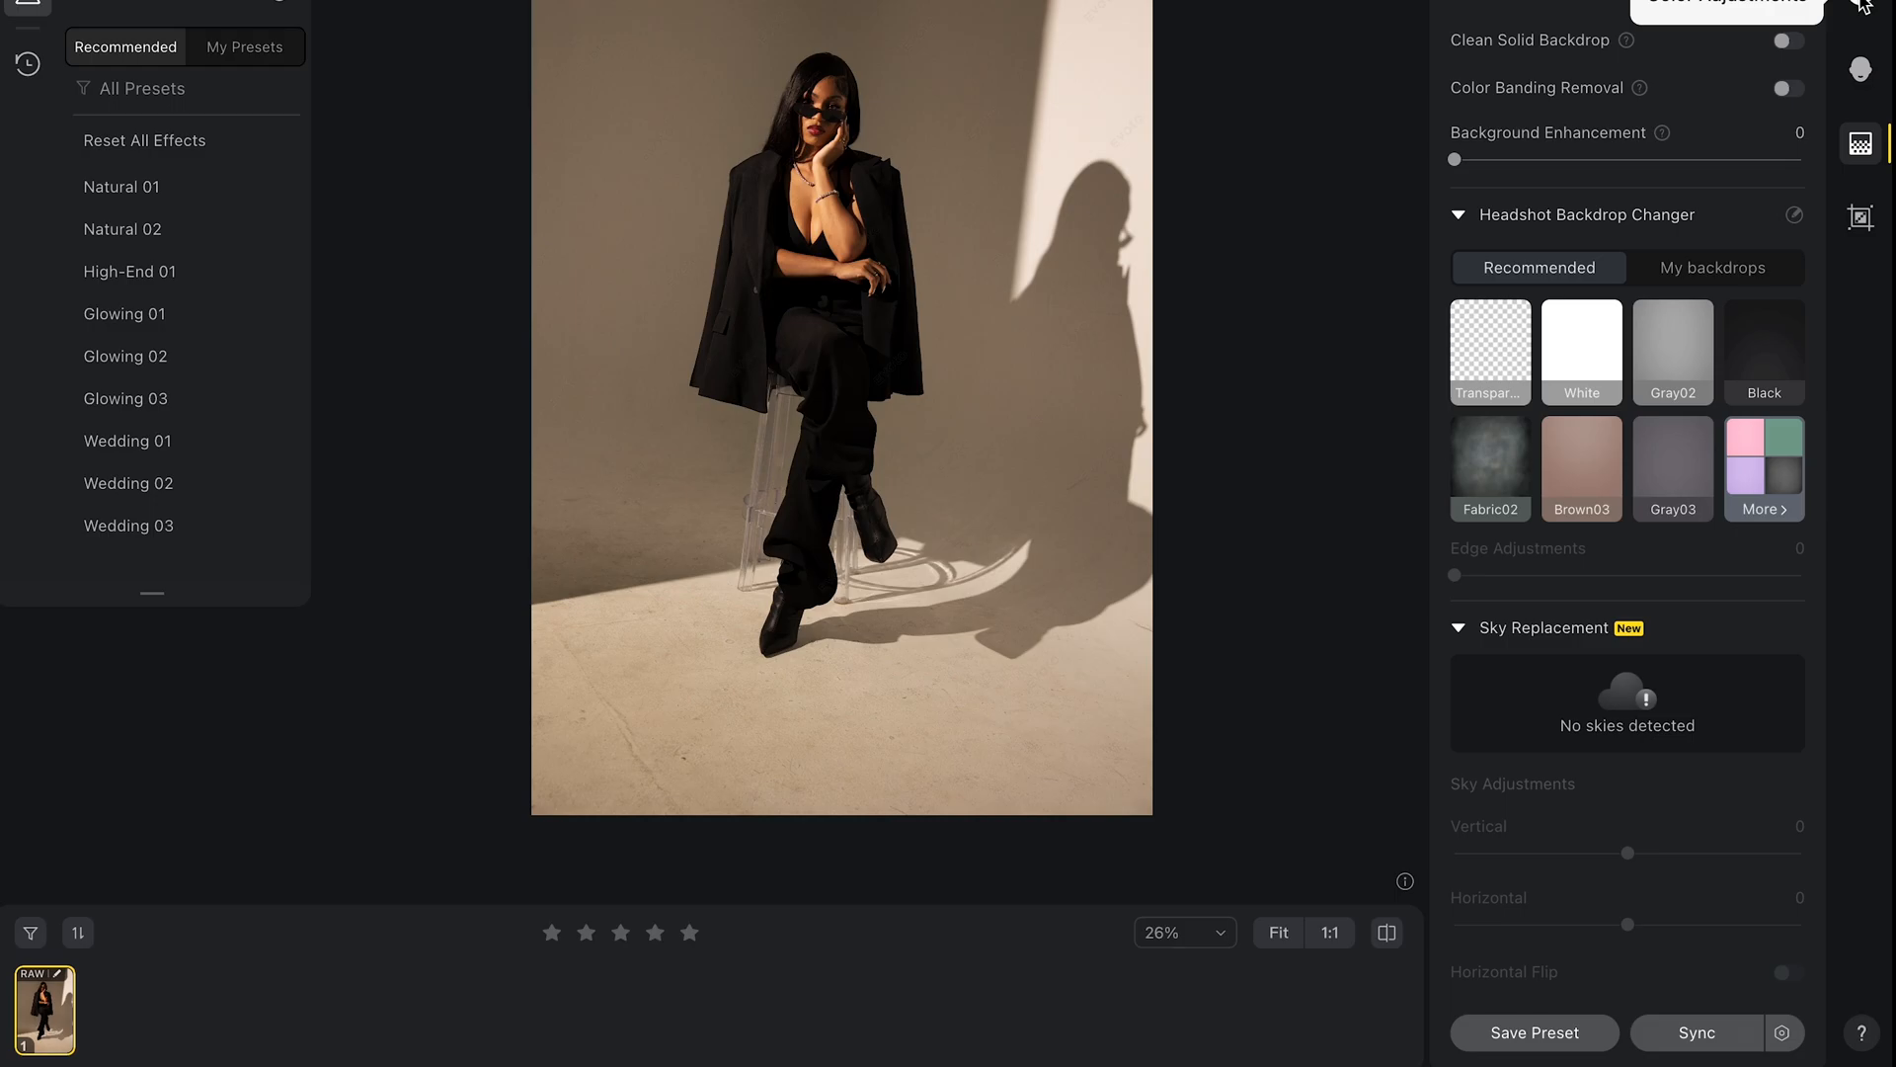
left_click(1864, 12)
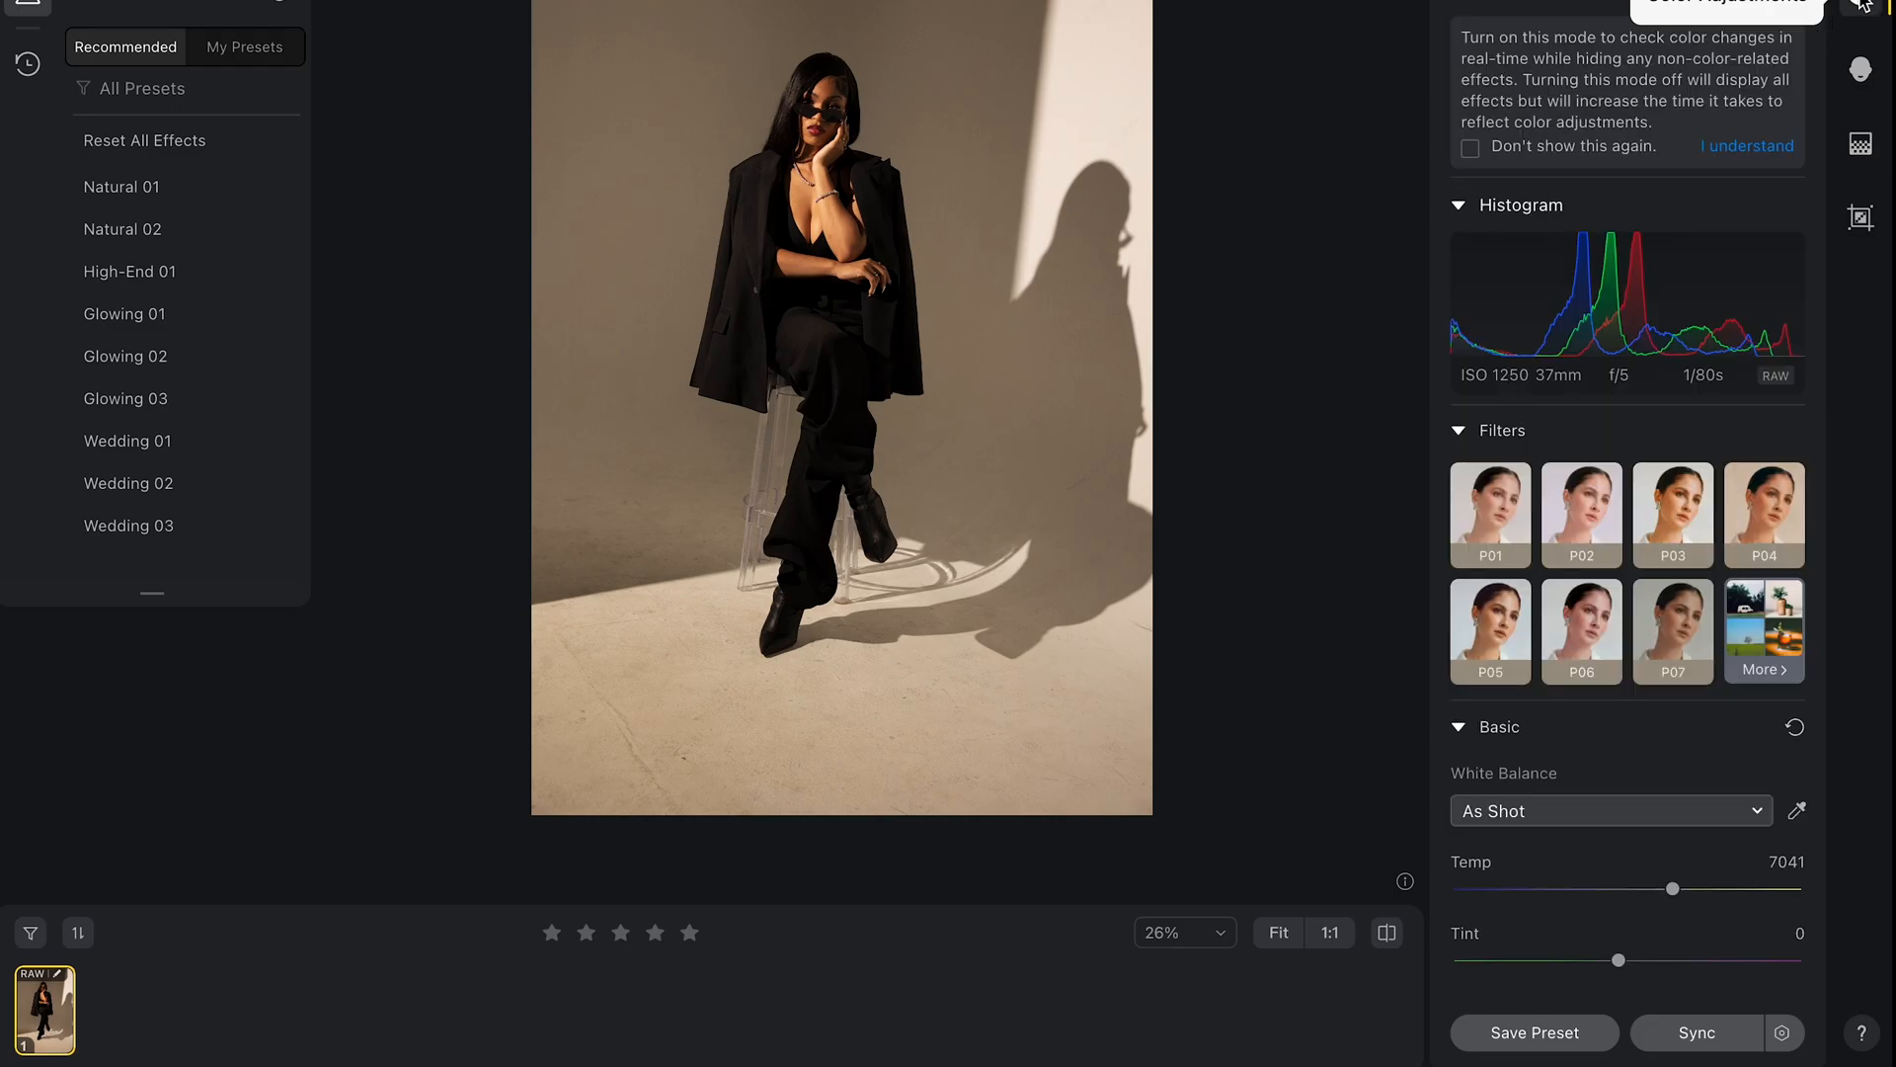
scroll(1666, 641, "down", 5)
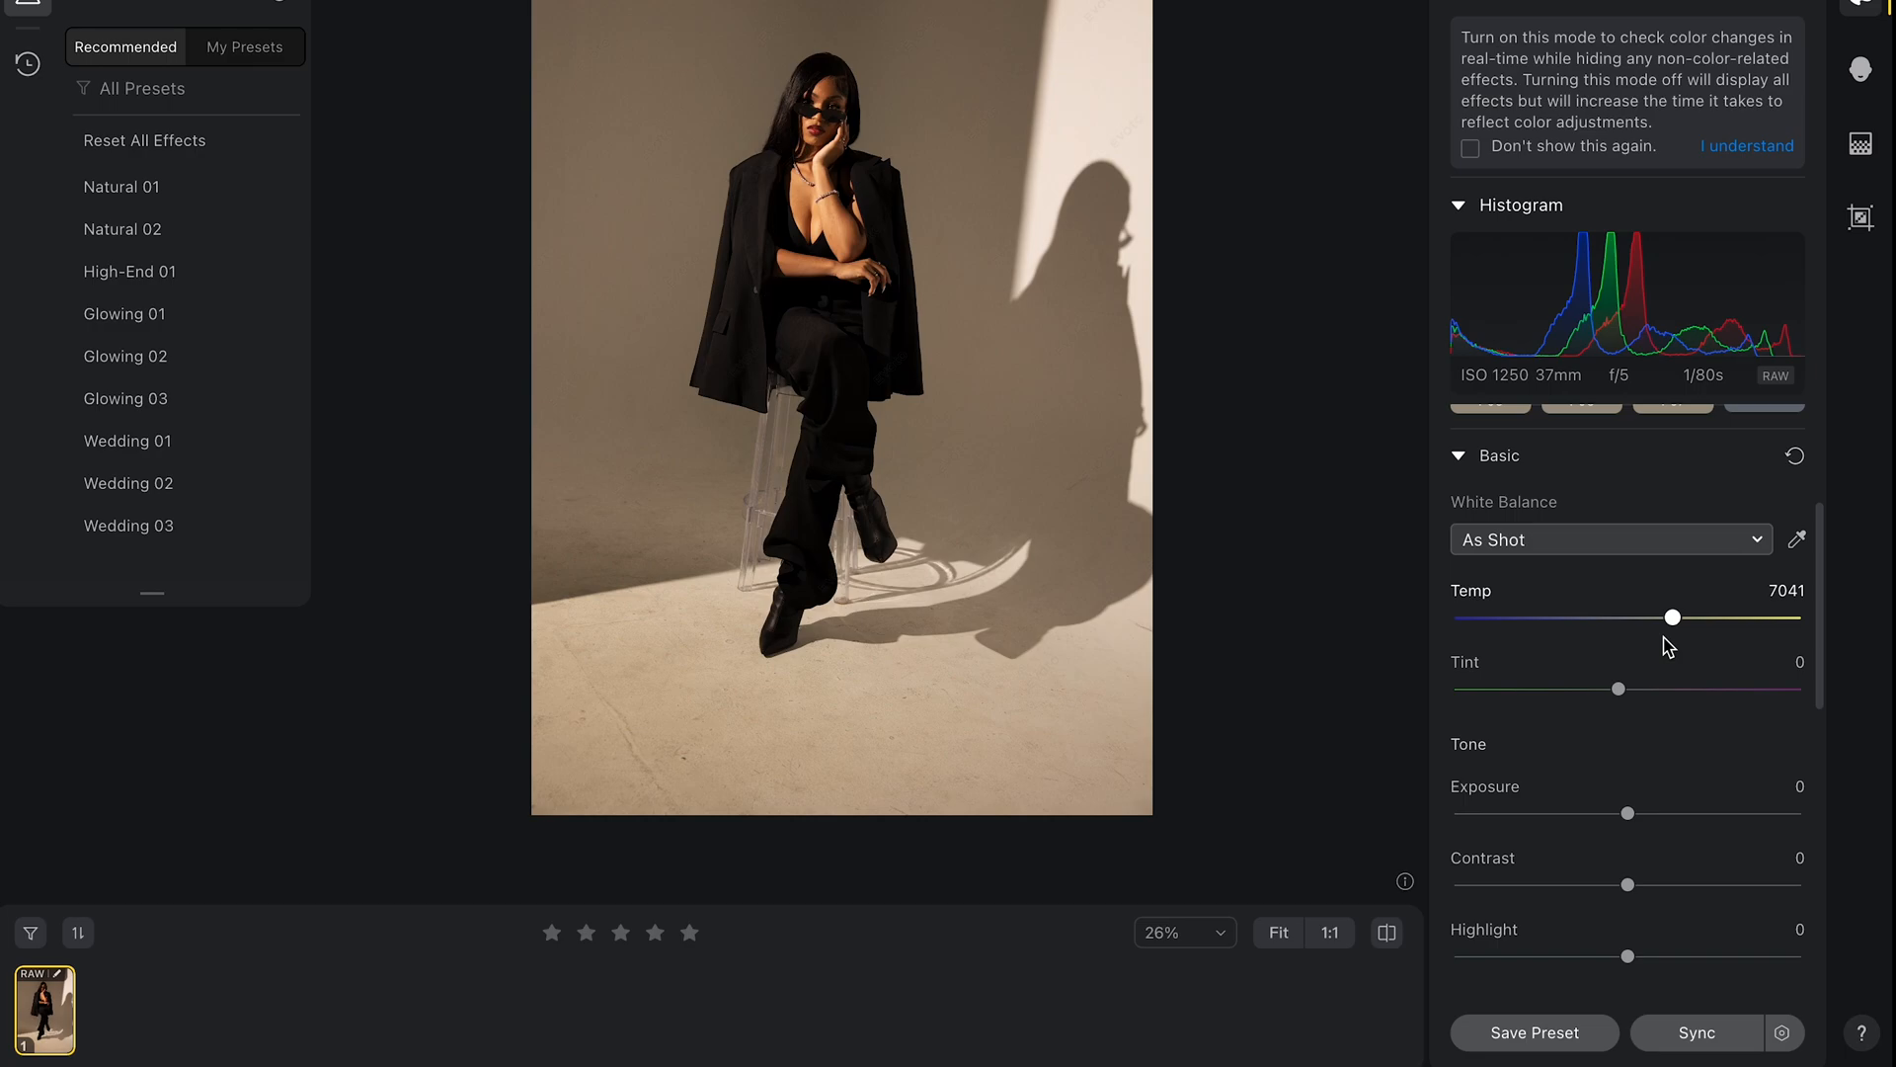
scroll(1667, 645, "down", 2)
scroll(1667, 645, "down", 2)
scroll(1667, 645, "down", 1)
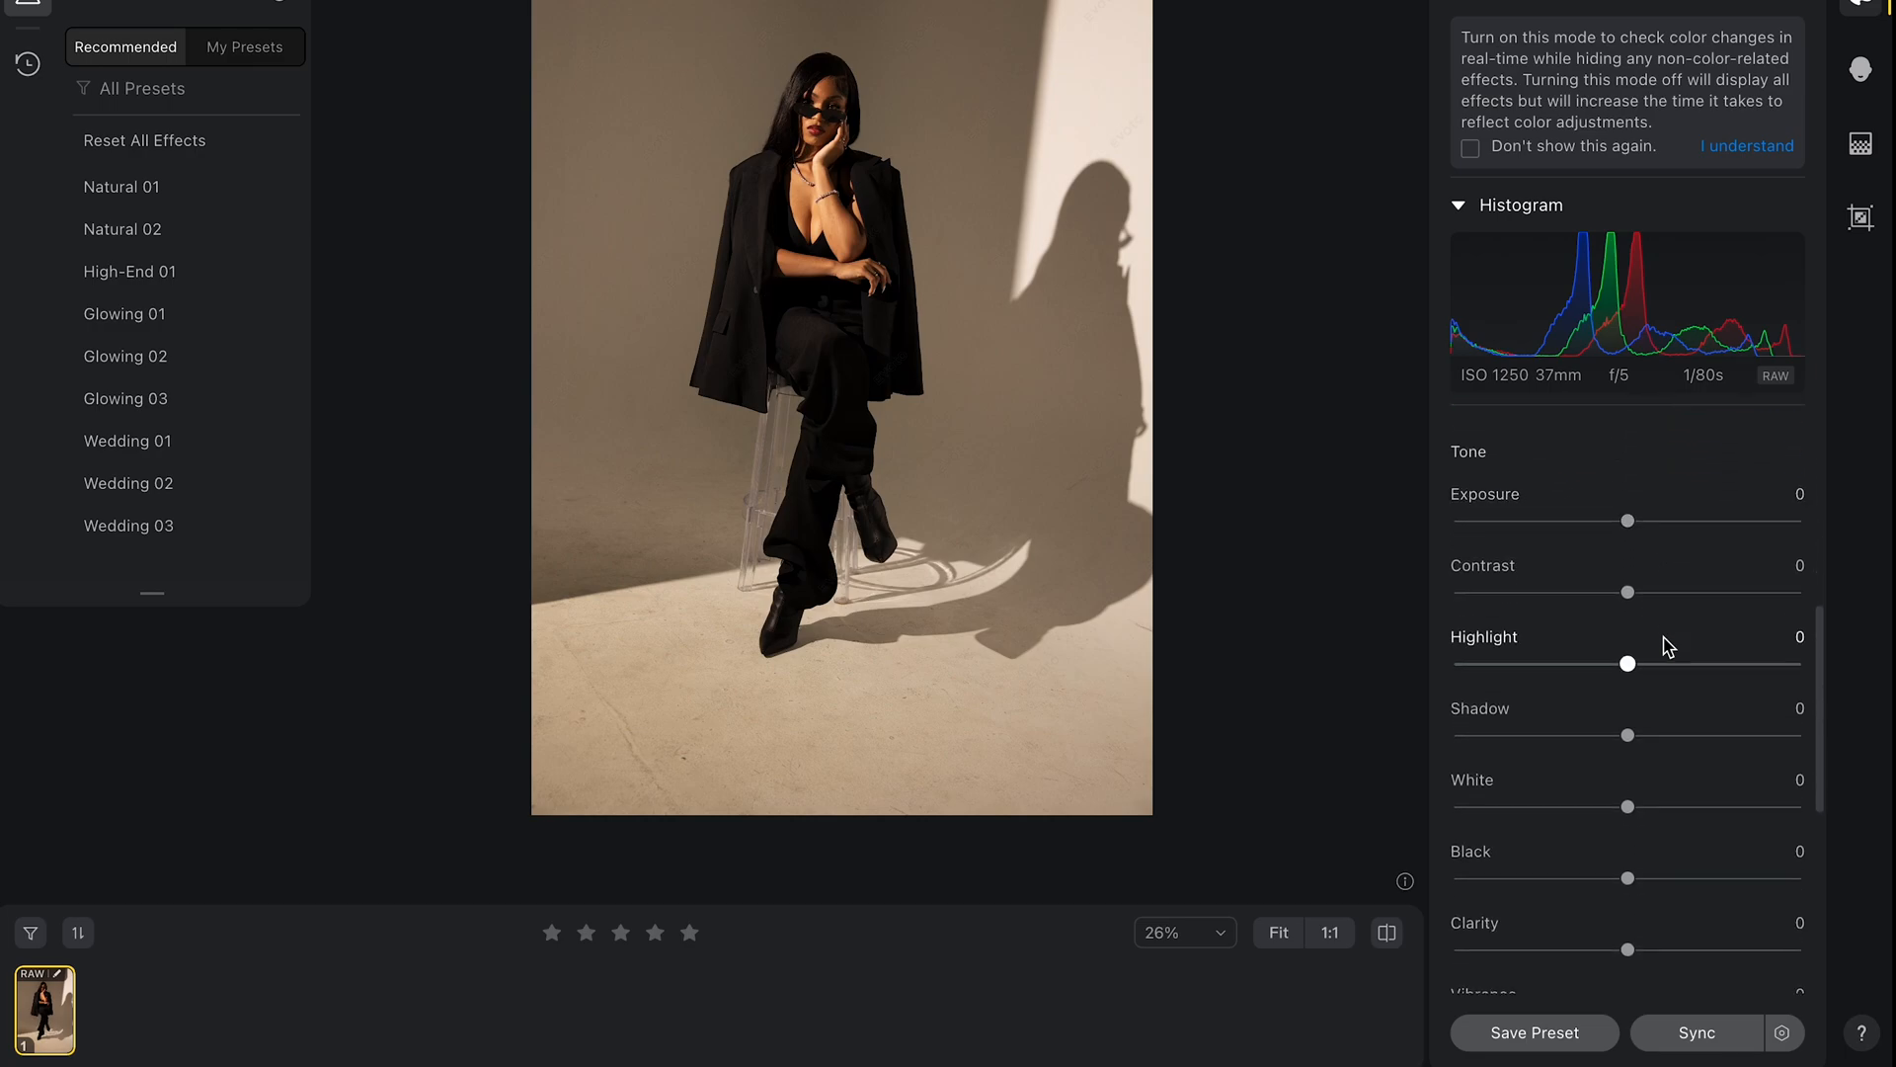
scroll(1667, 644, "down", 1)
scroll(1668, 645, "down", 2)
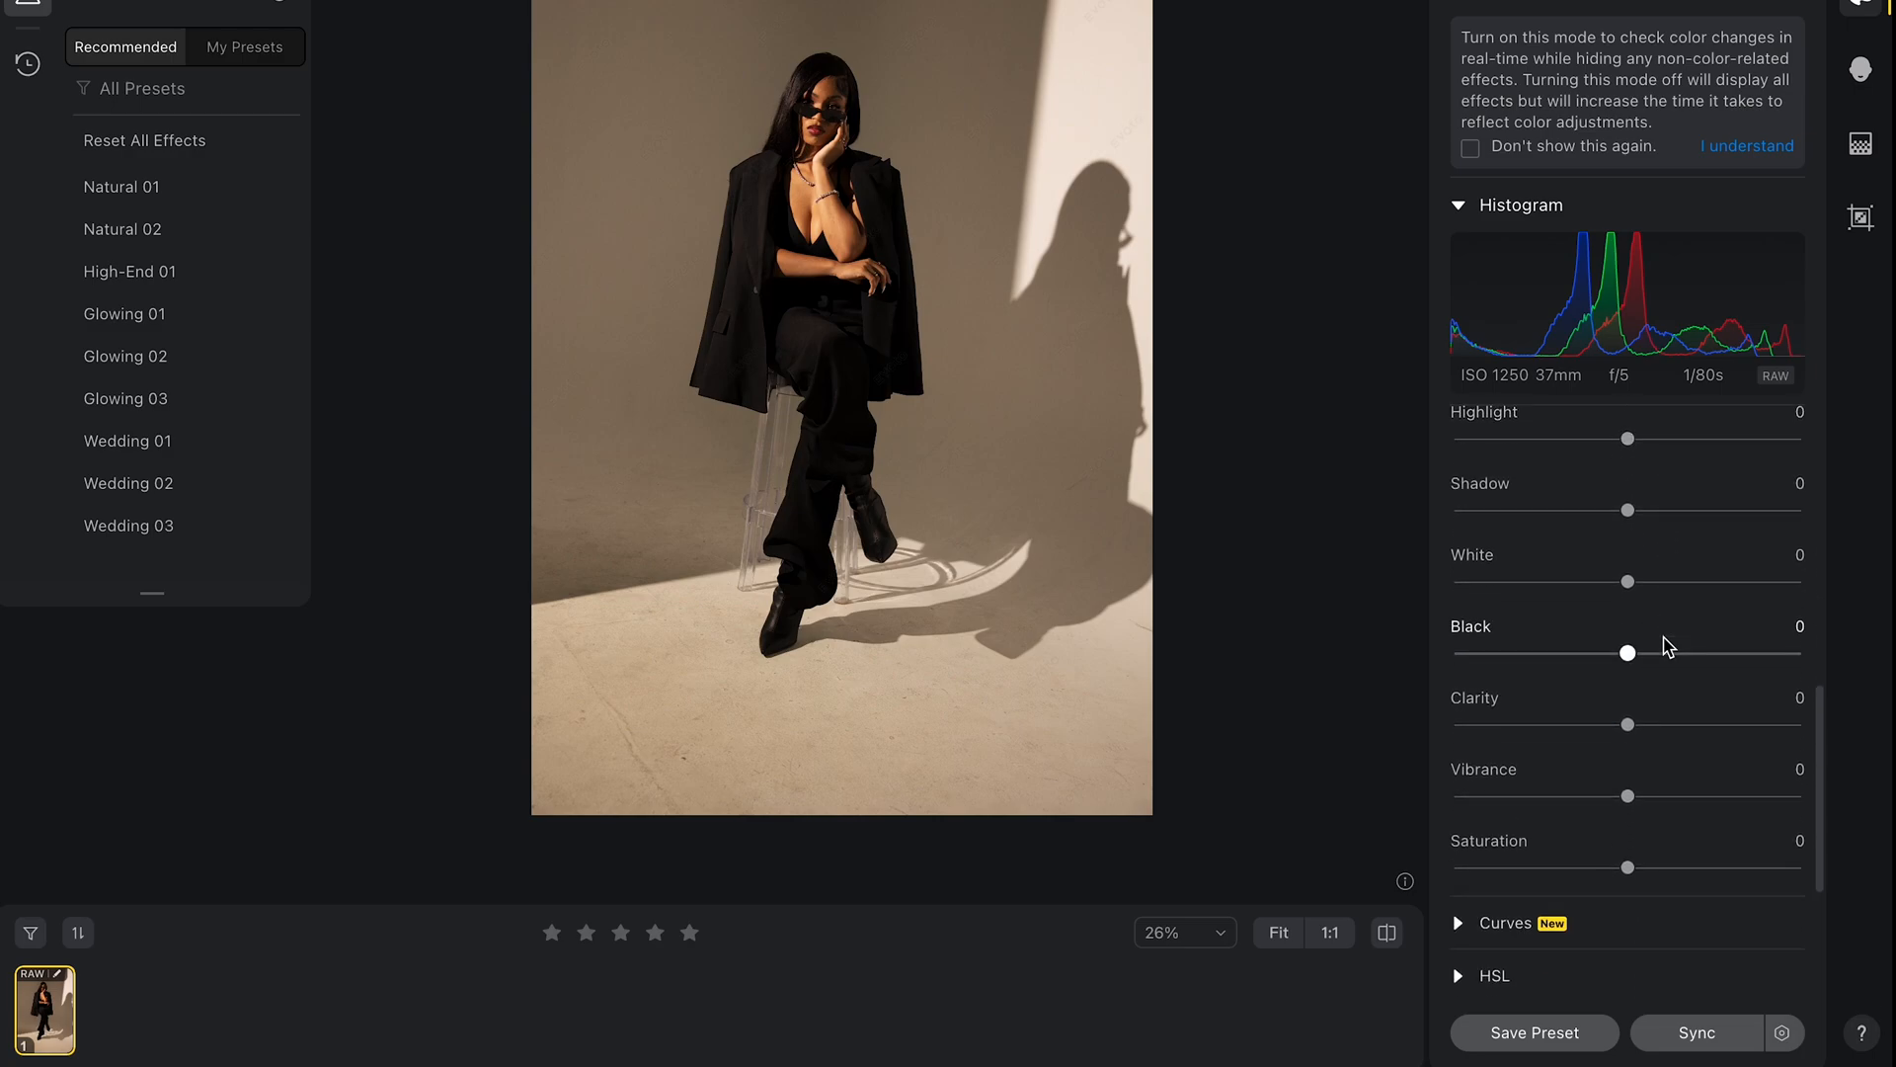
scroll(1666, 645, "up", 2)
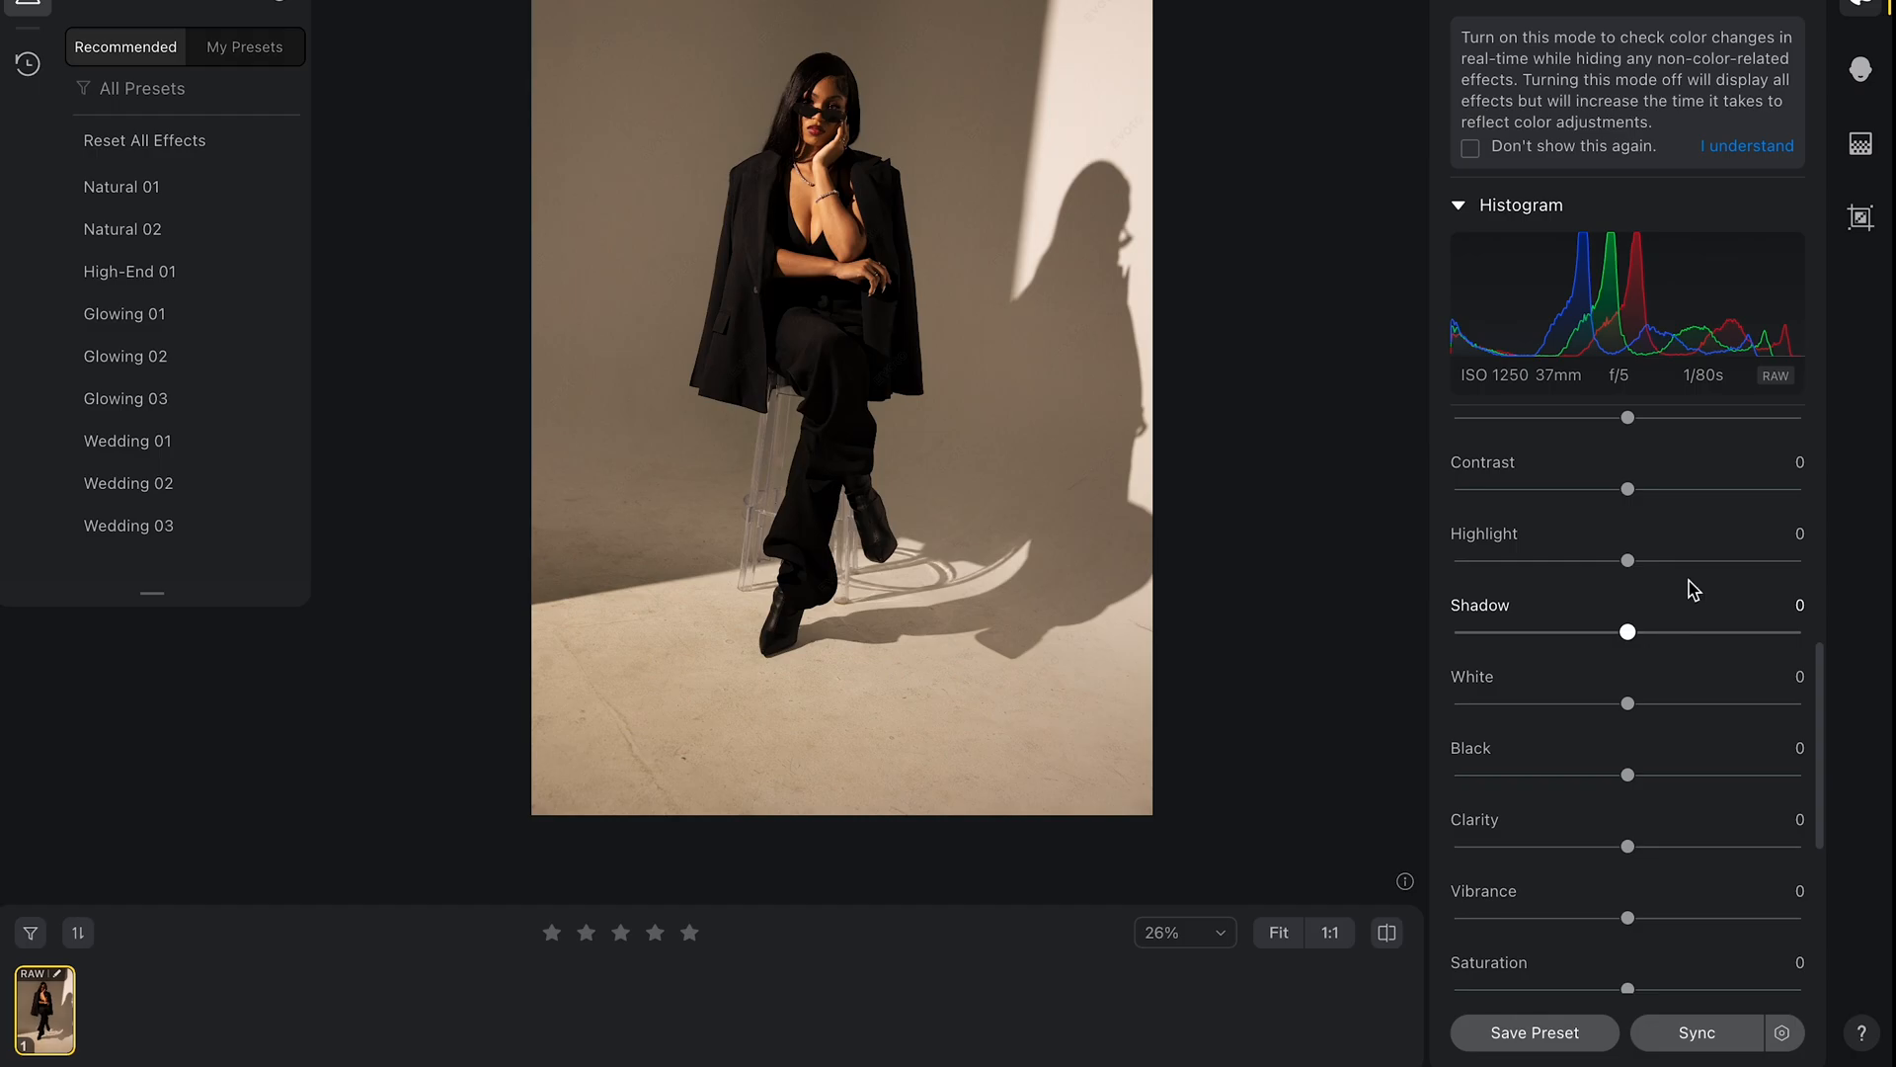
left_click(1861, 69)
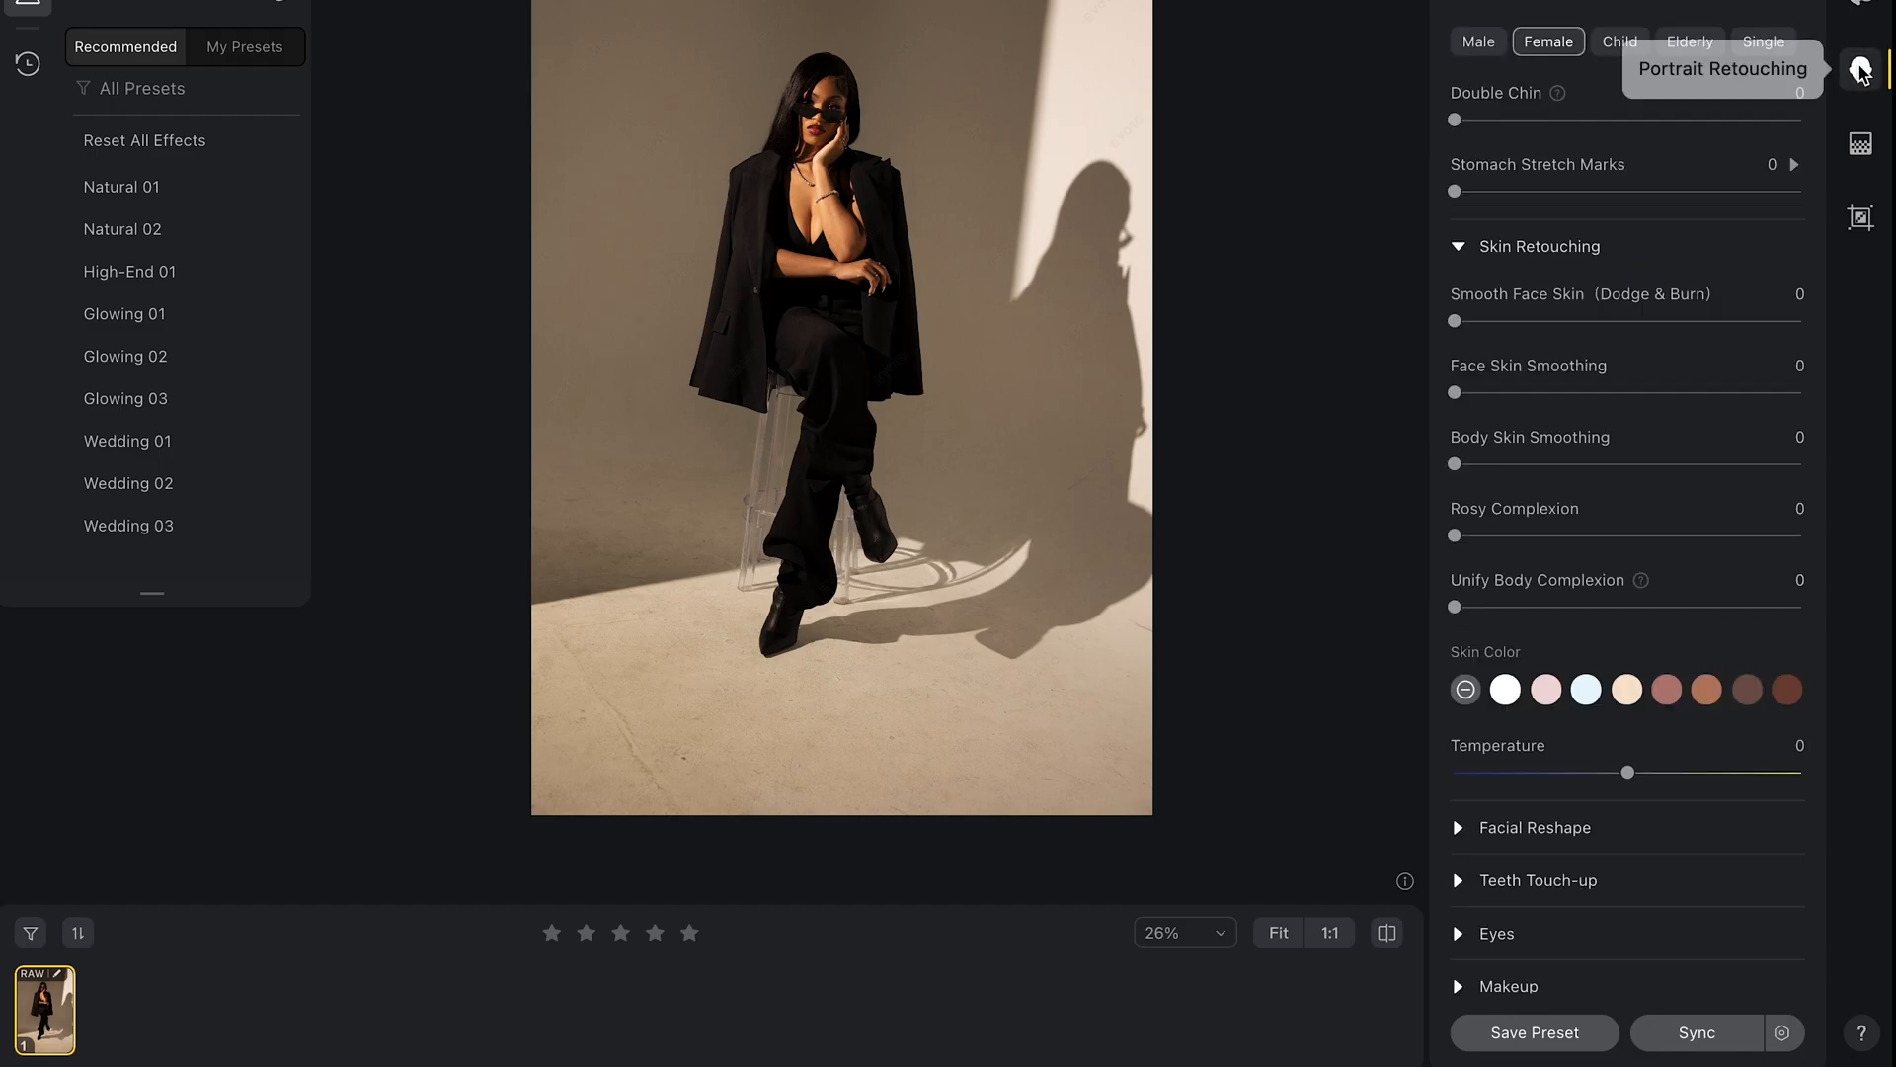
scroll(1549, 344, "up", 5)
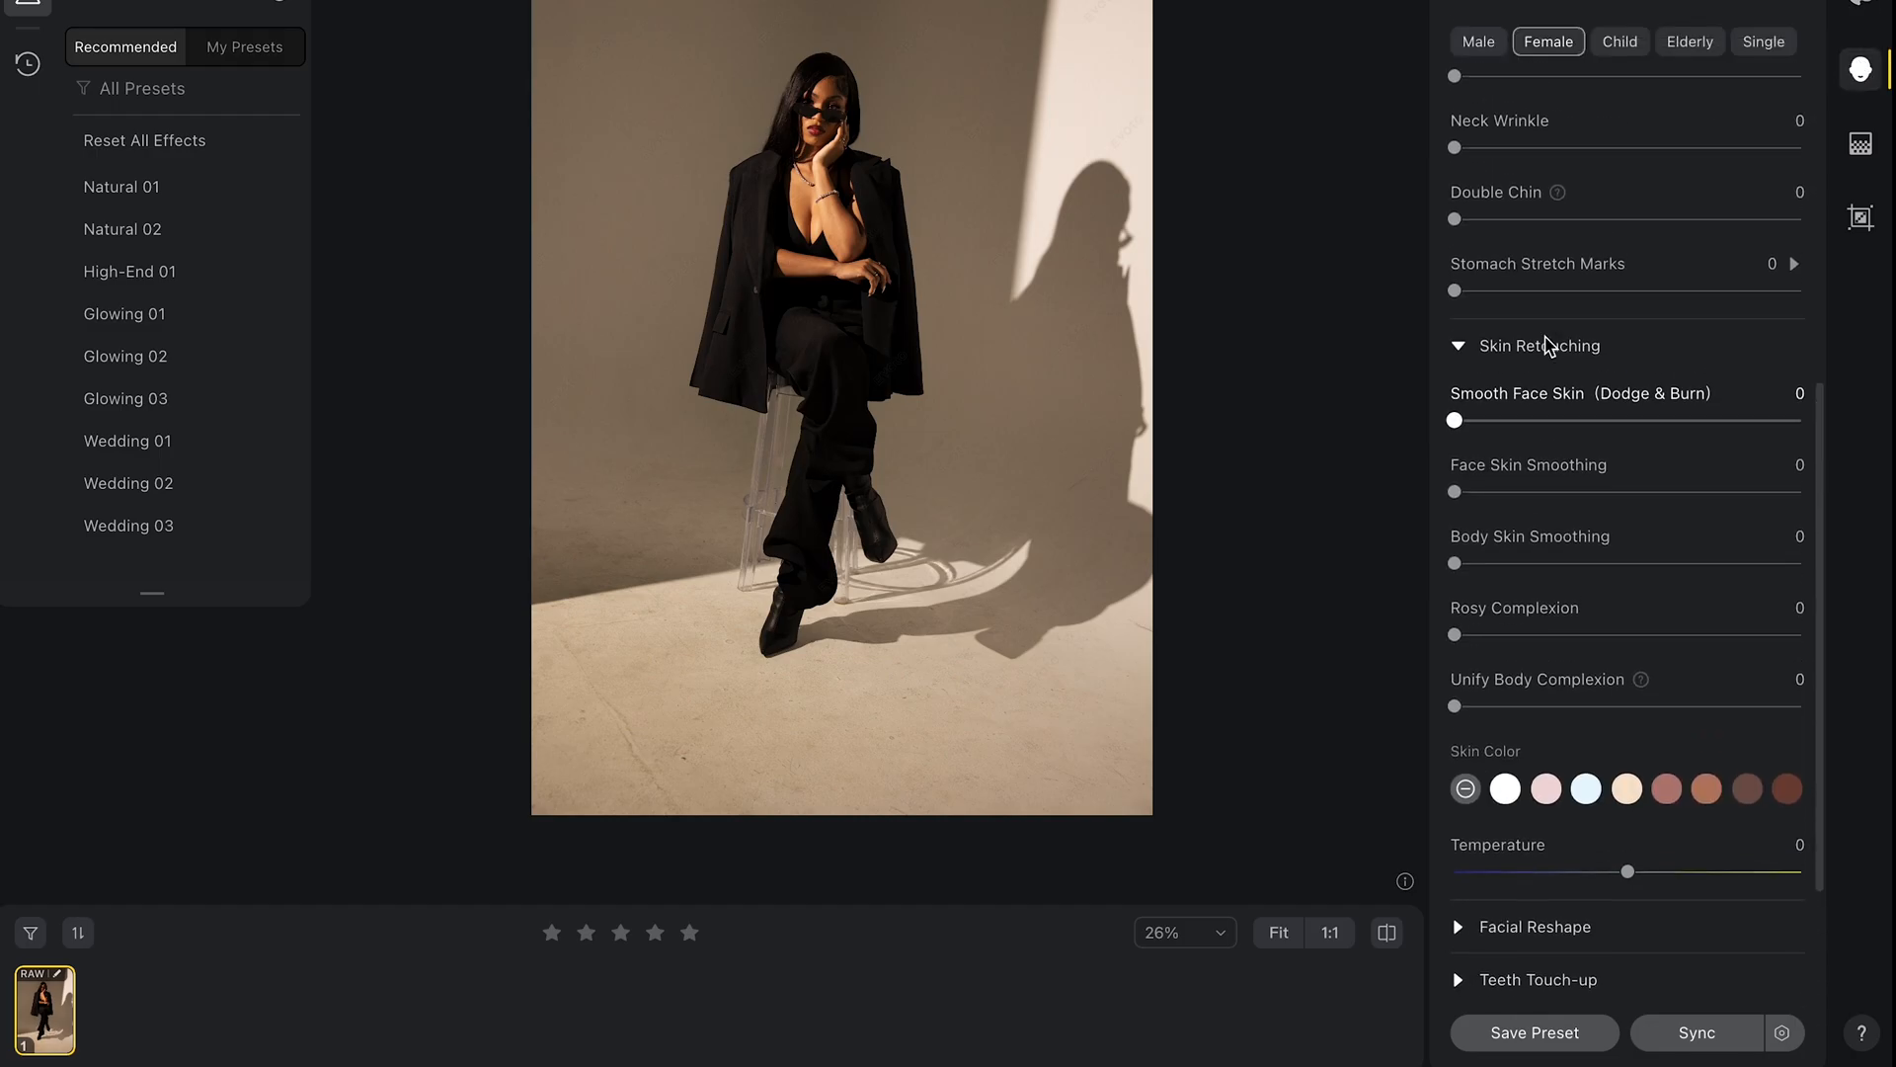
scroll(1549, 345, "up", 5)
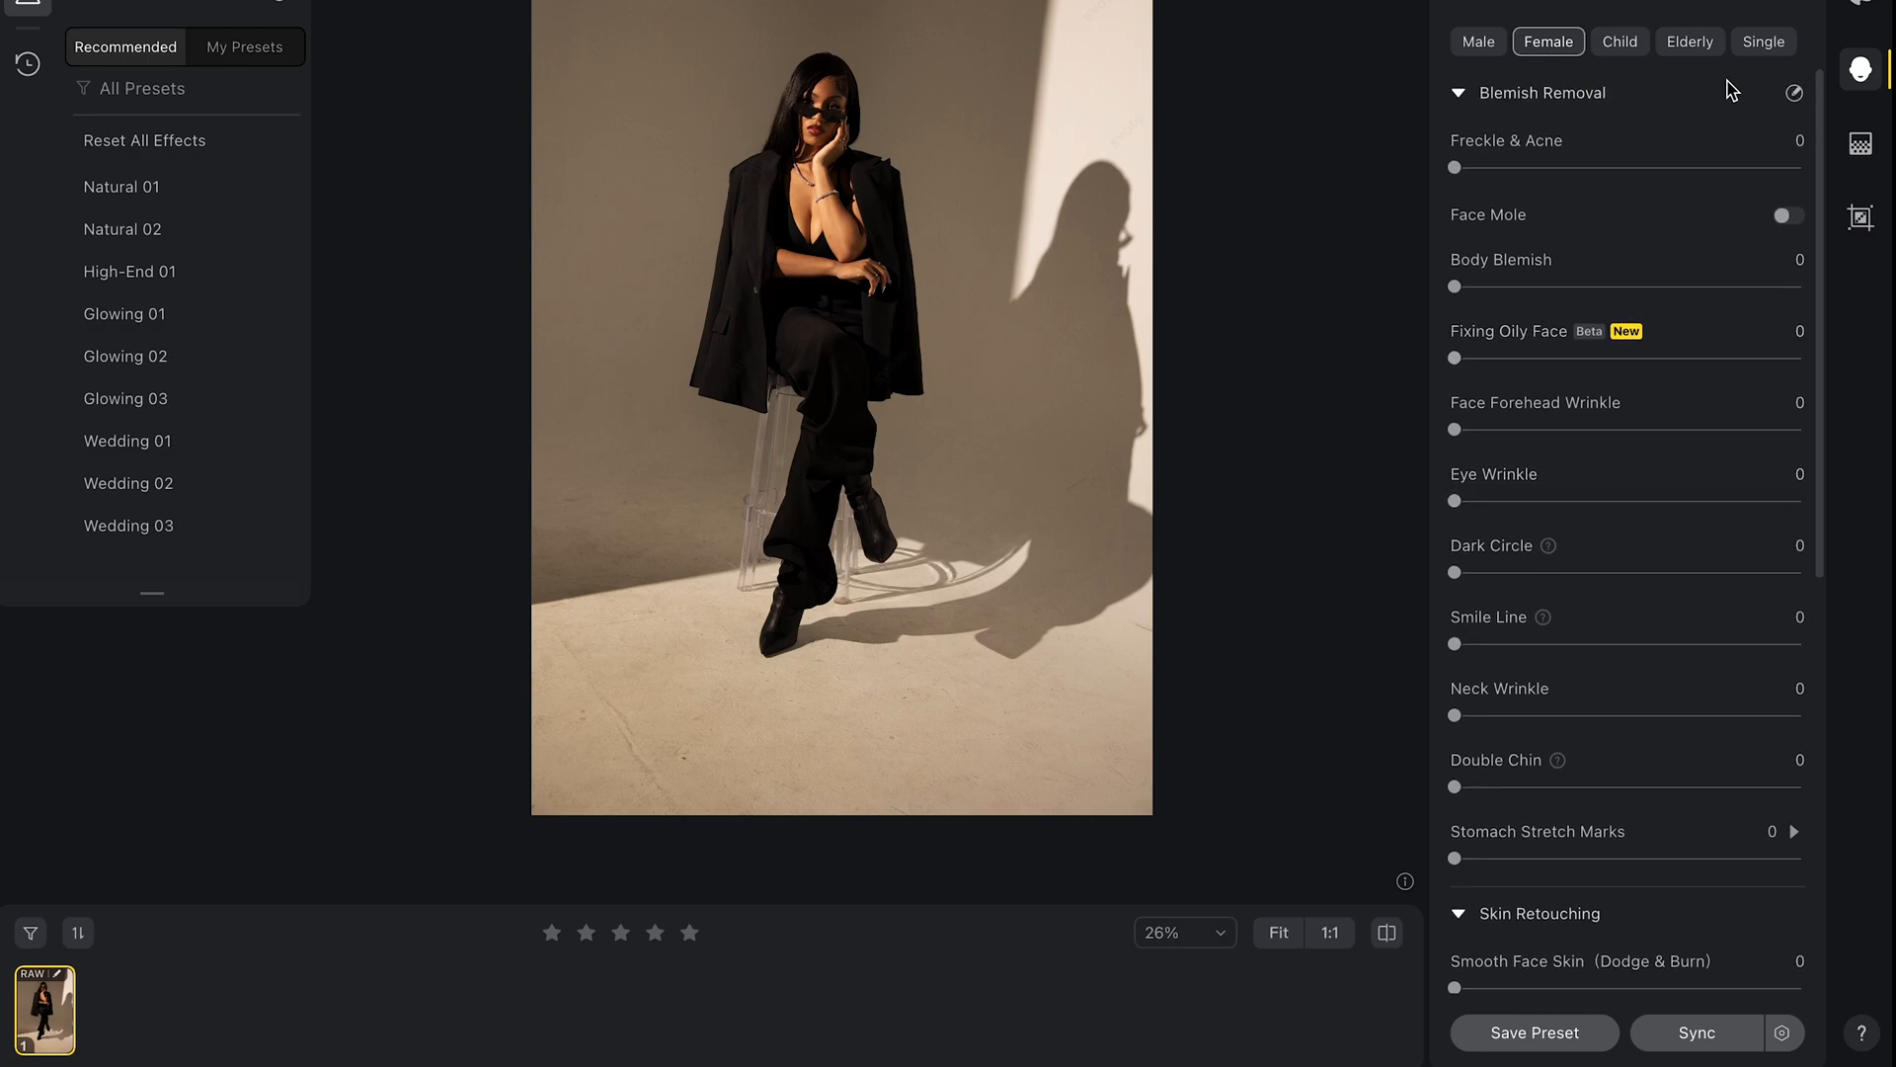
left_click(1863, 145)
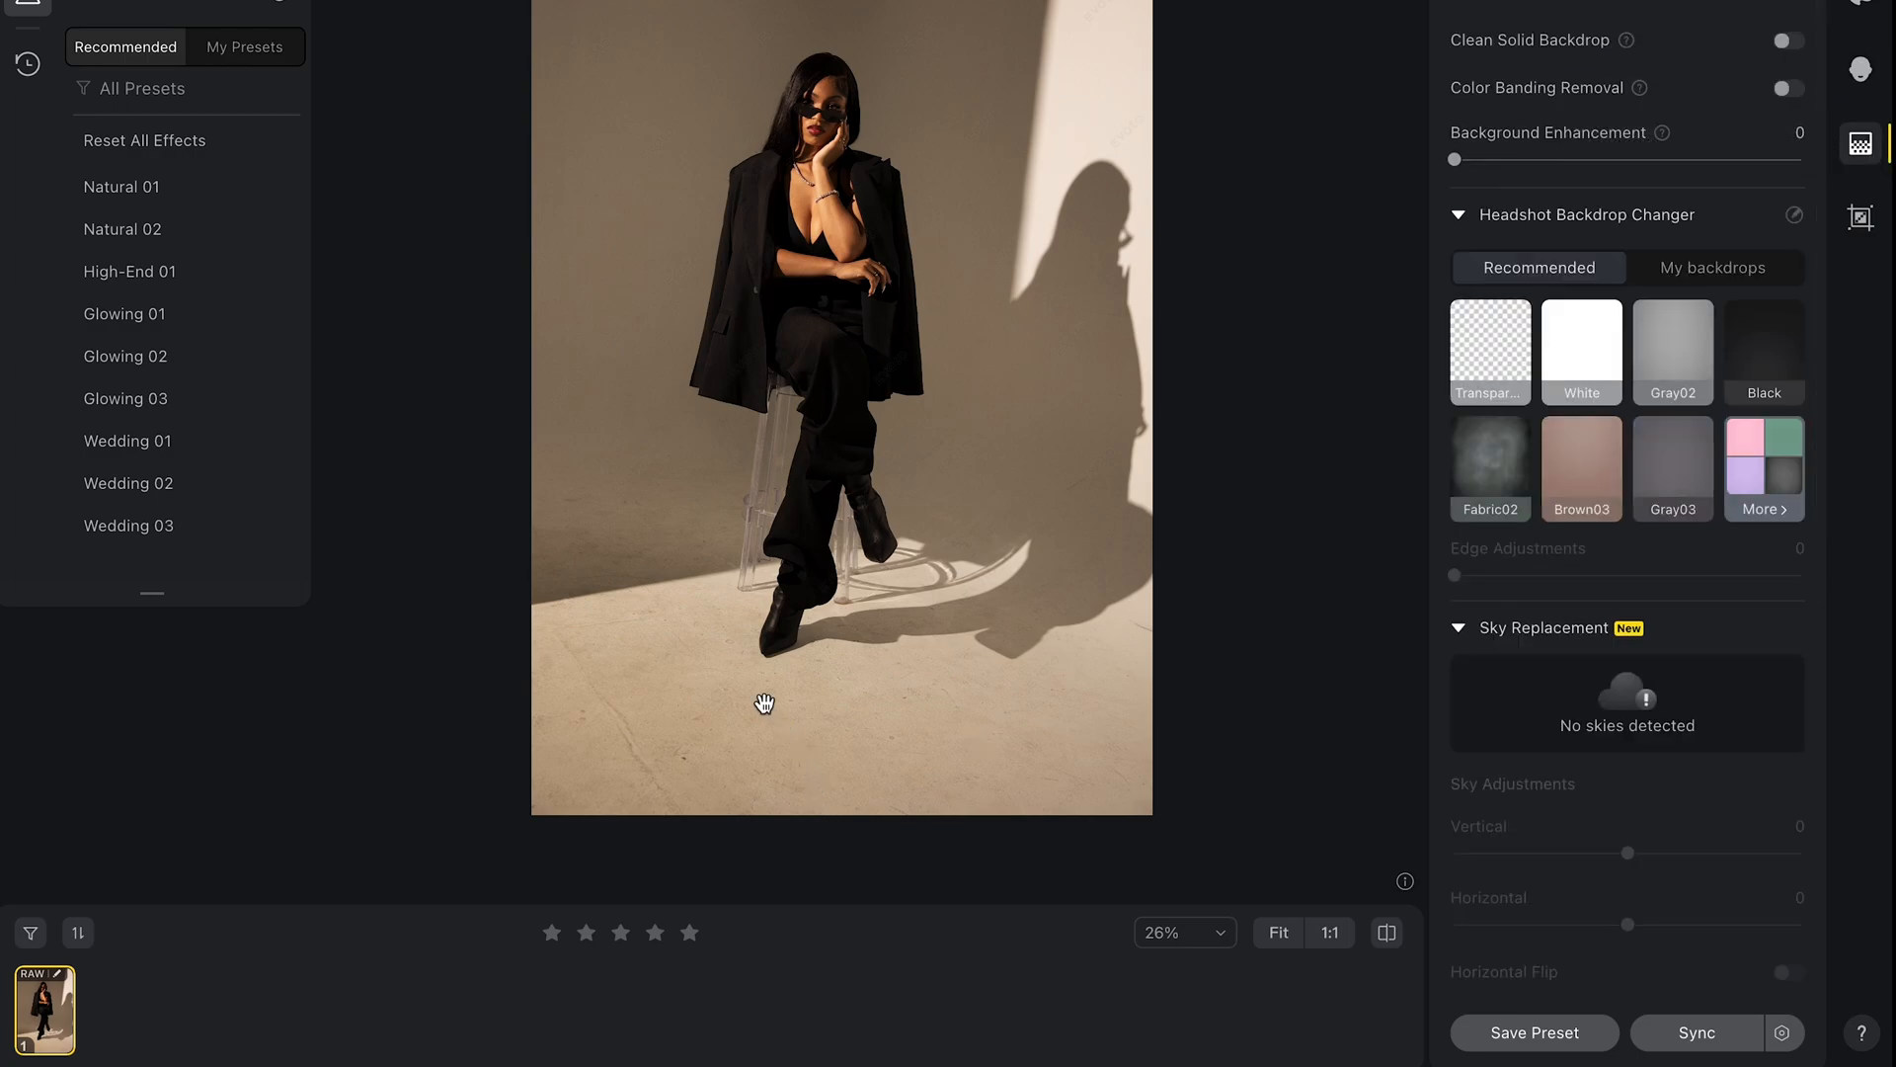
scroll(764, 703, "up", 2)
scroll(765, 703, "up", 2)
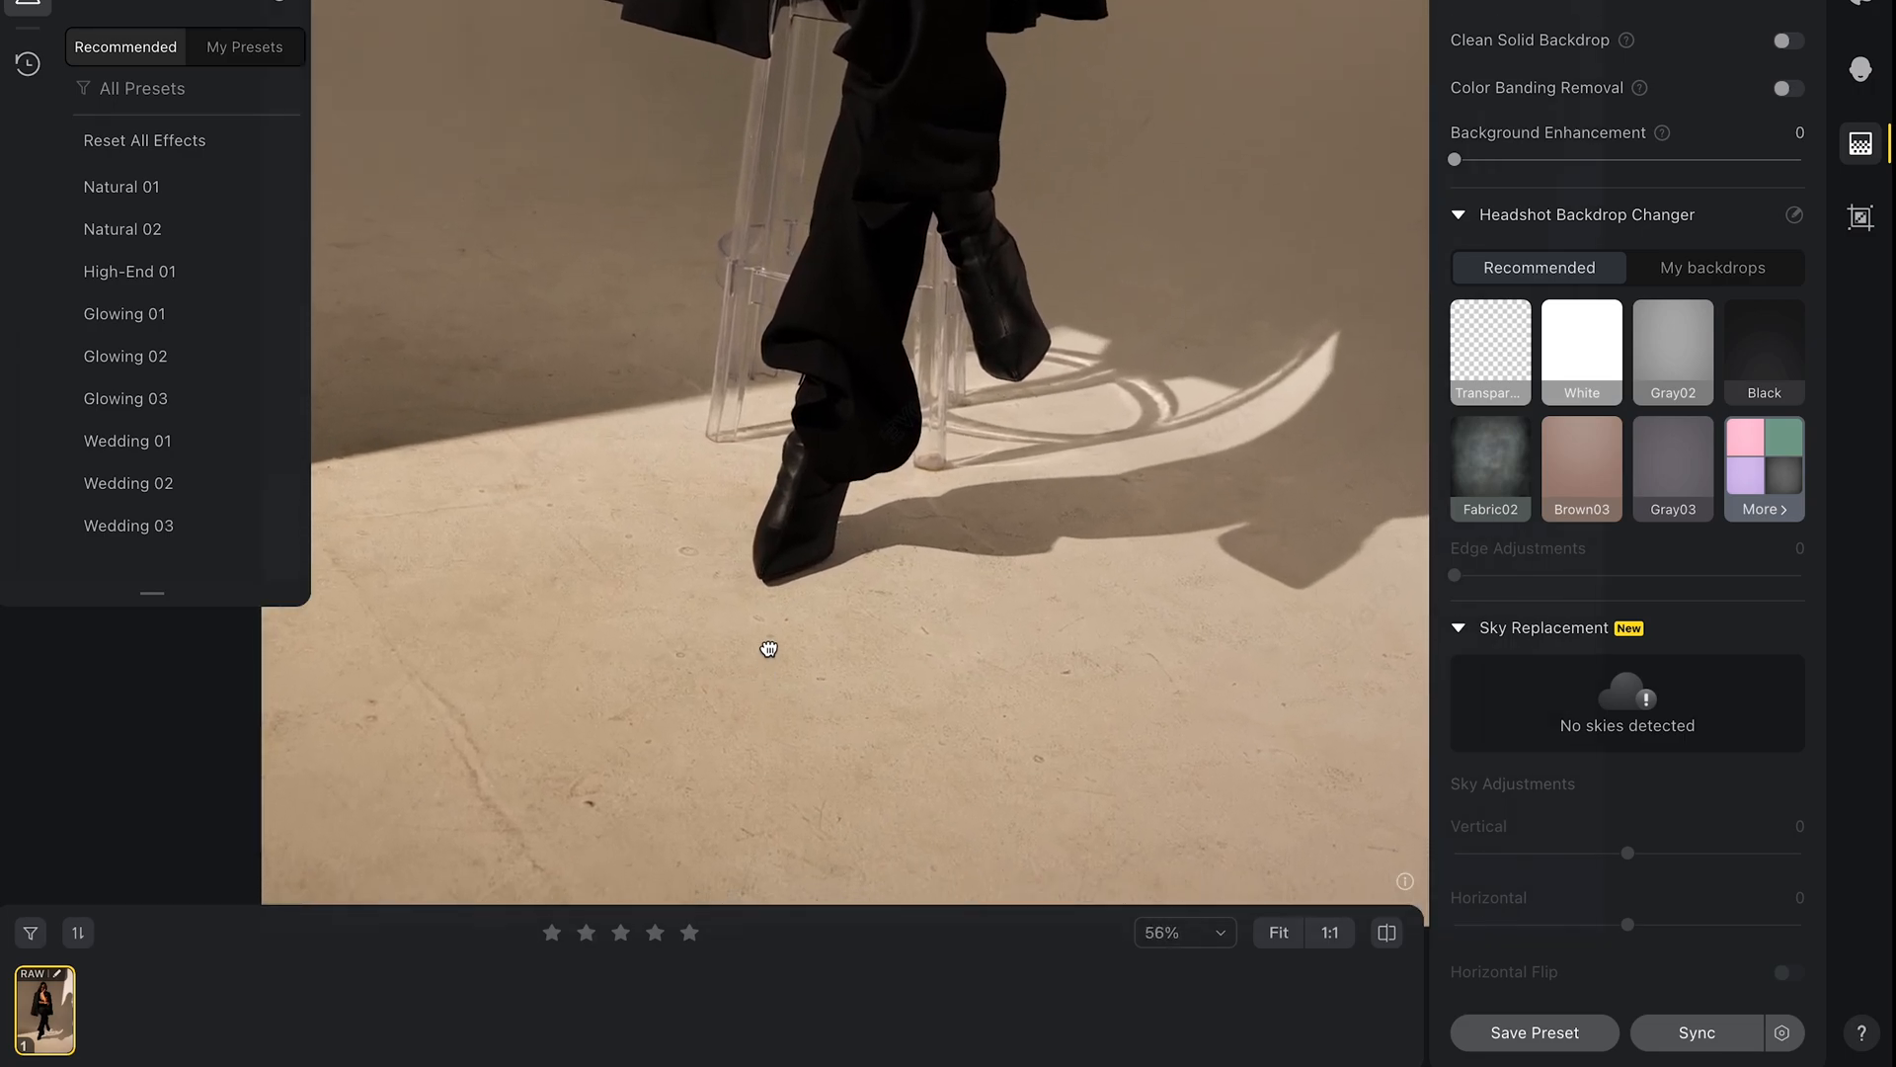
scroll(765, 702, "up", 2)
Pan the zoomed canvas down onto the scuffed floor beneath her boots
left_click_drag(783, 573, 784, 590)
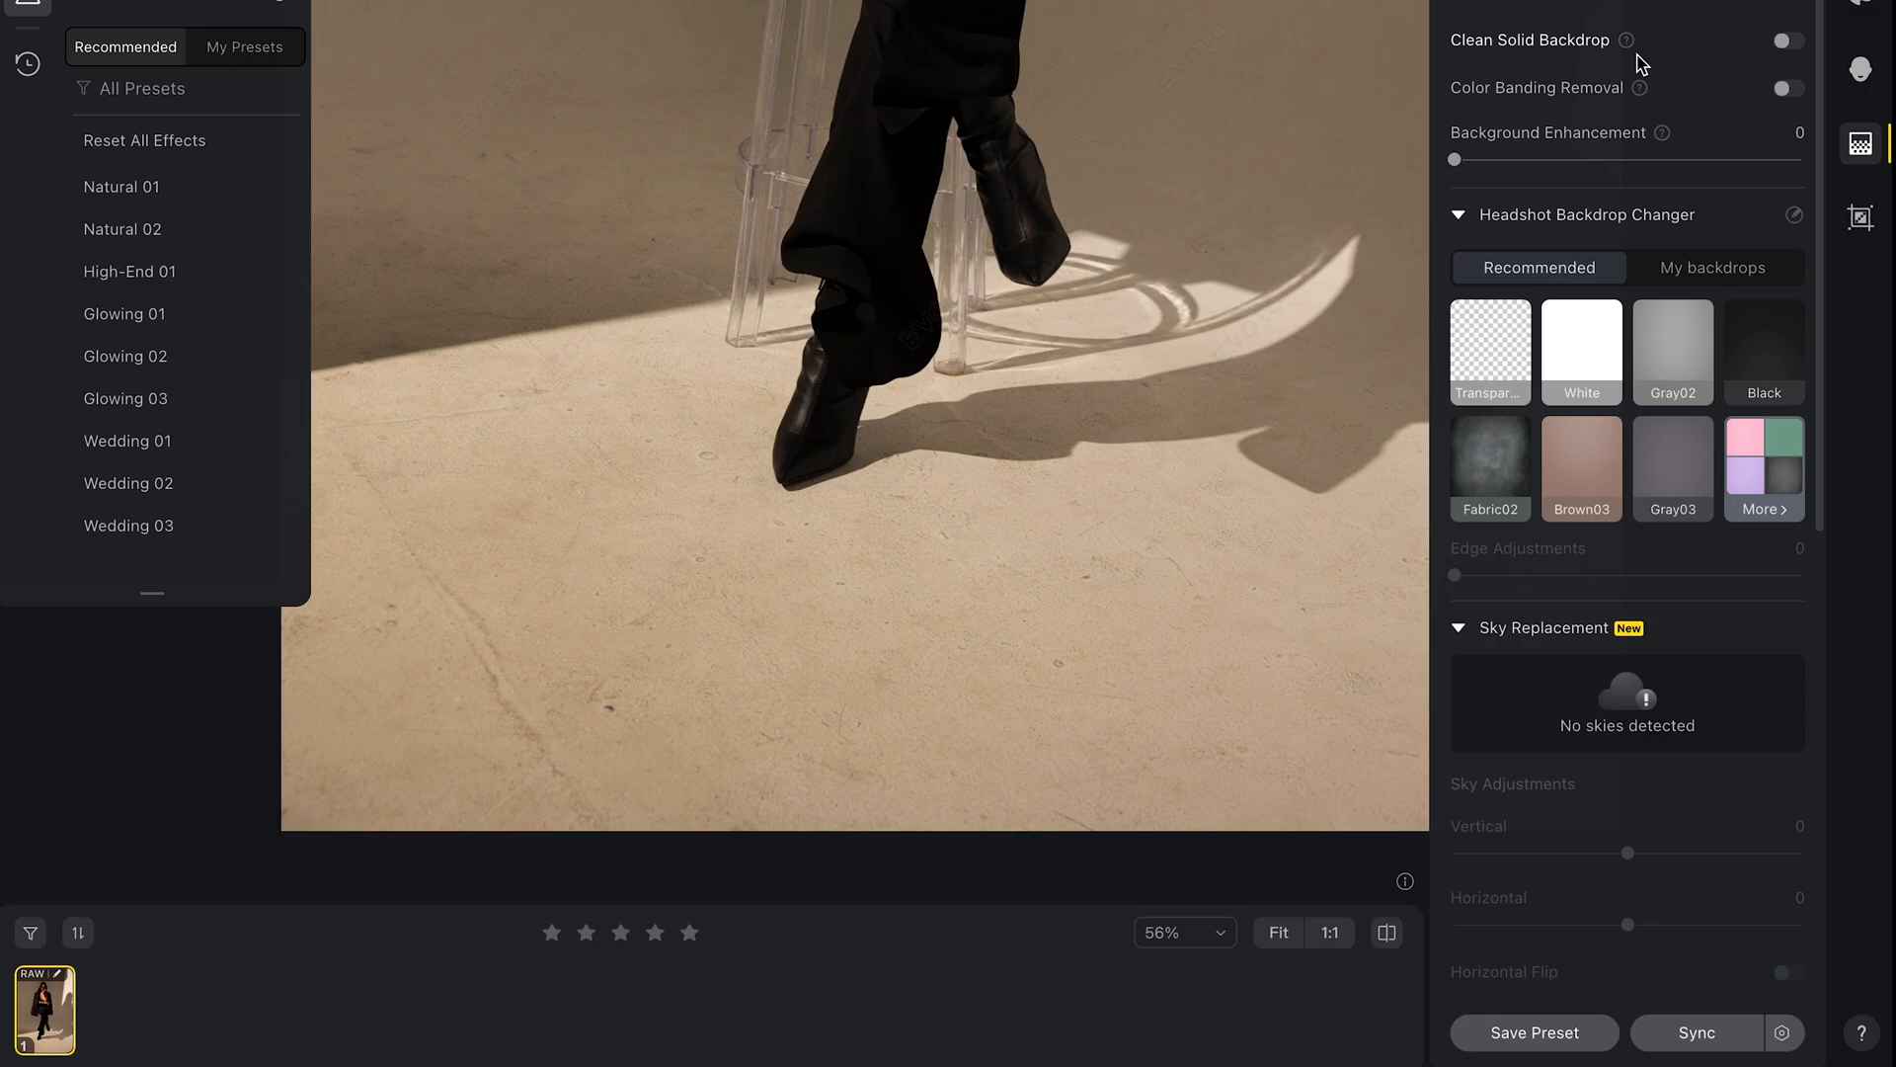
Enable Clean Solid Backdrop at Amount 100 and view the cleaned floor around the stool
left_click(1787, 44)
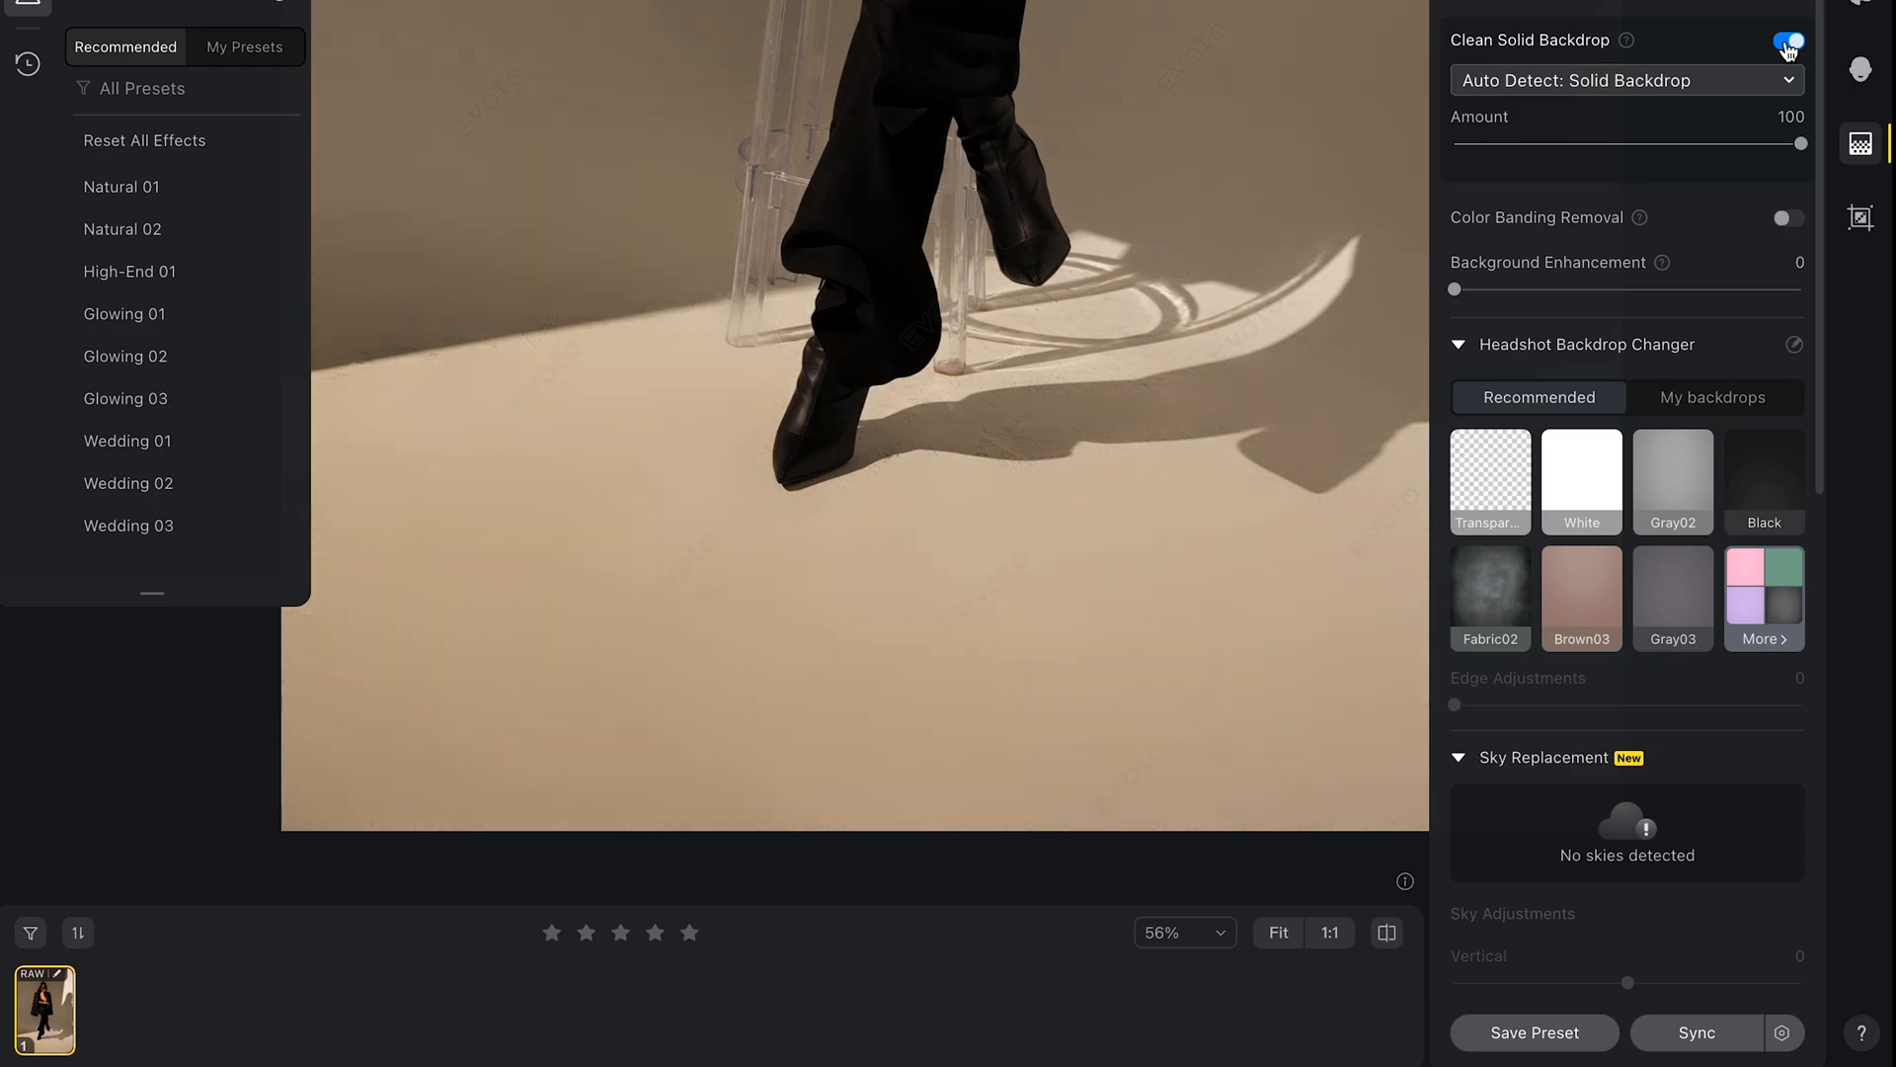
scroll(989, 336, "down", 3)
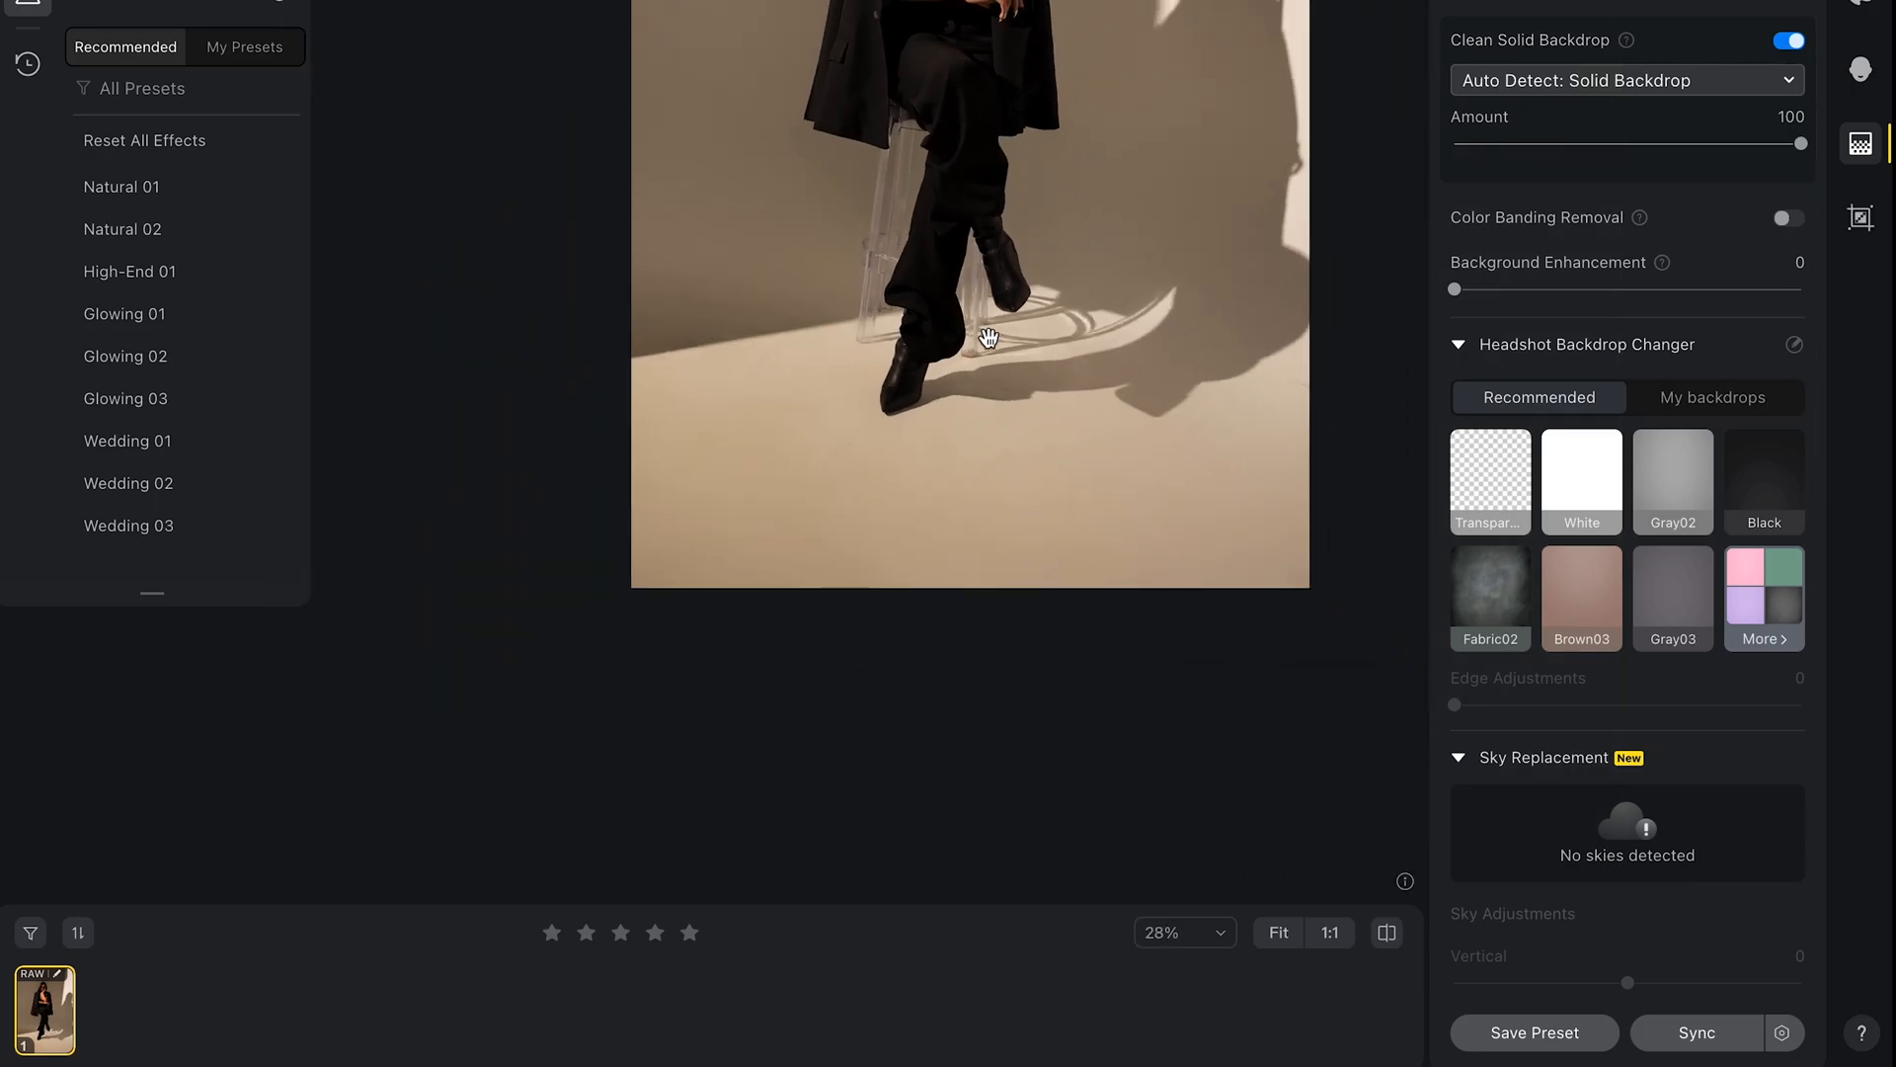
scroll(987, 336, "up", 2)
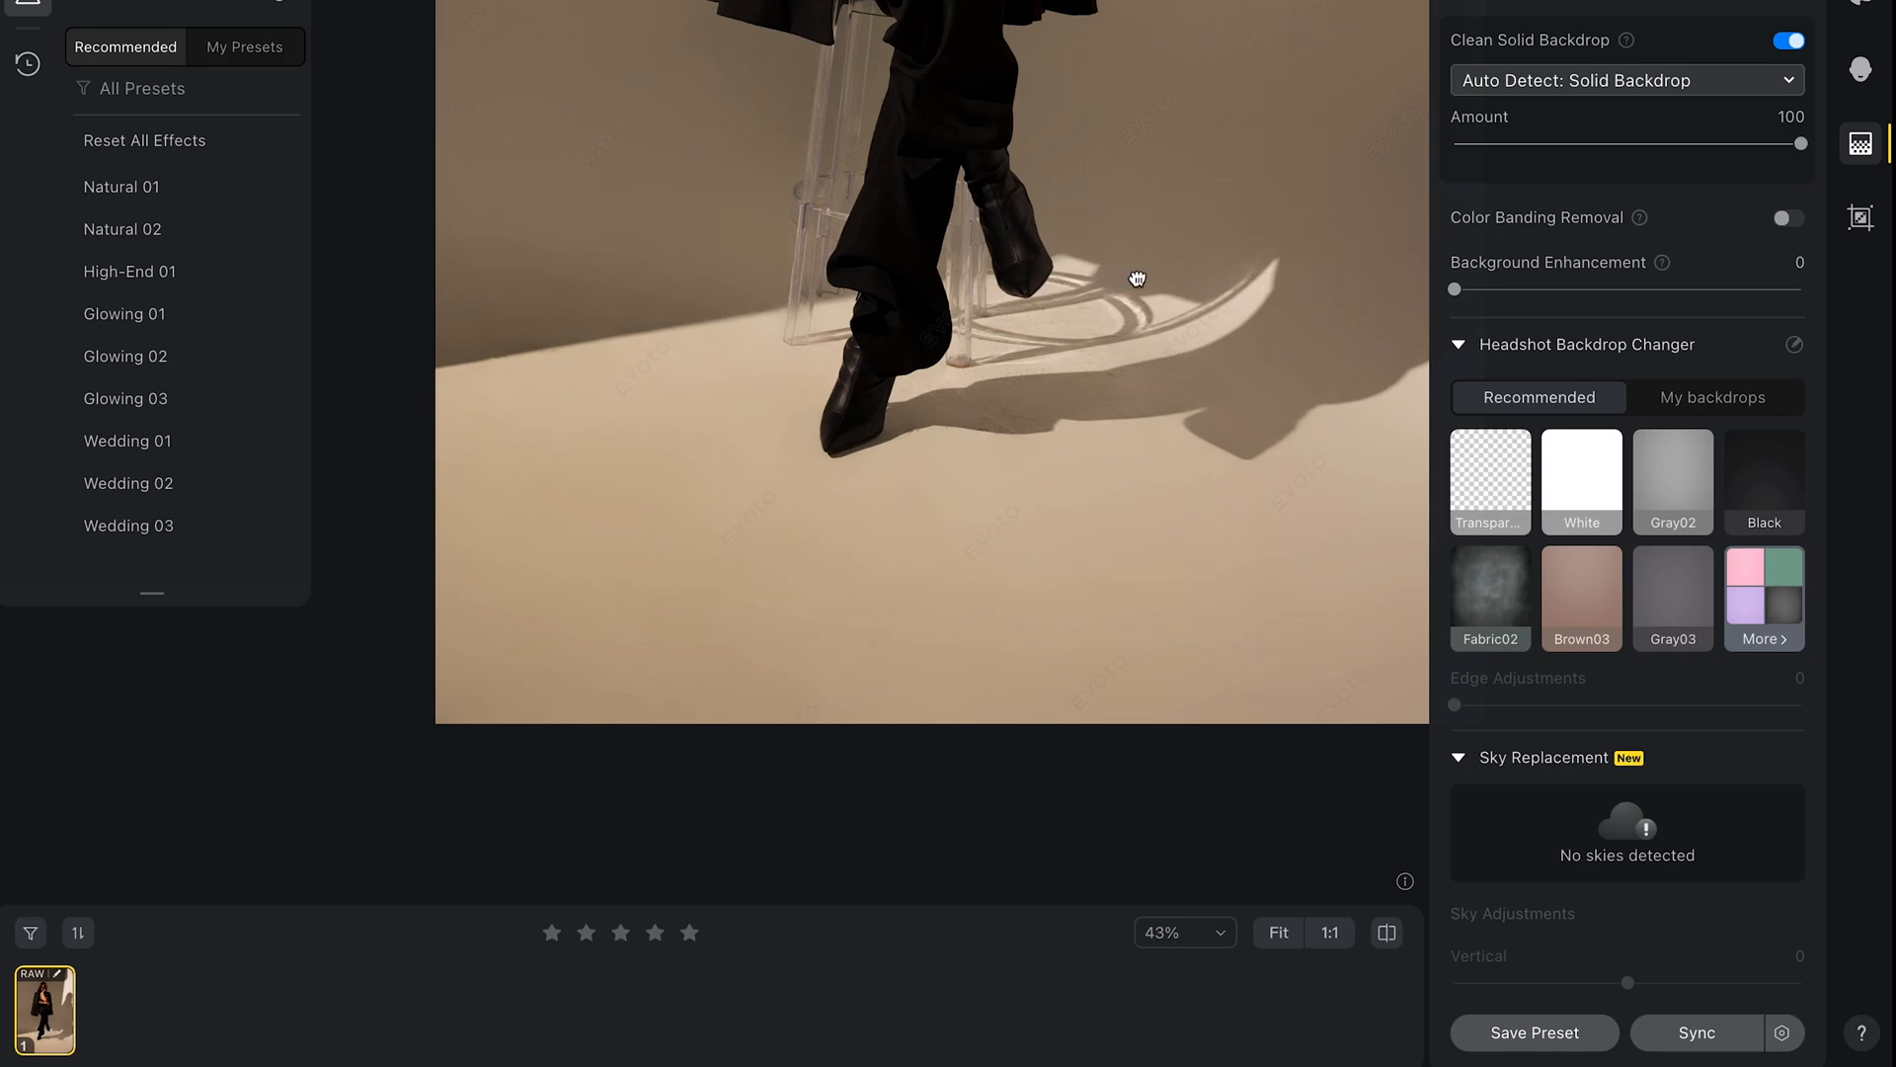
mouse_move(1130, 283)
left_mouse_down()
mouse_move(984, 522)
mouse_move(1037, 498)
mouse_move(1034, 449)
left_mouse_up()
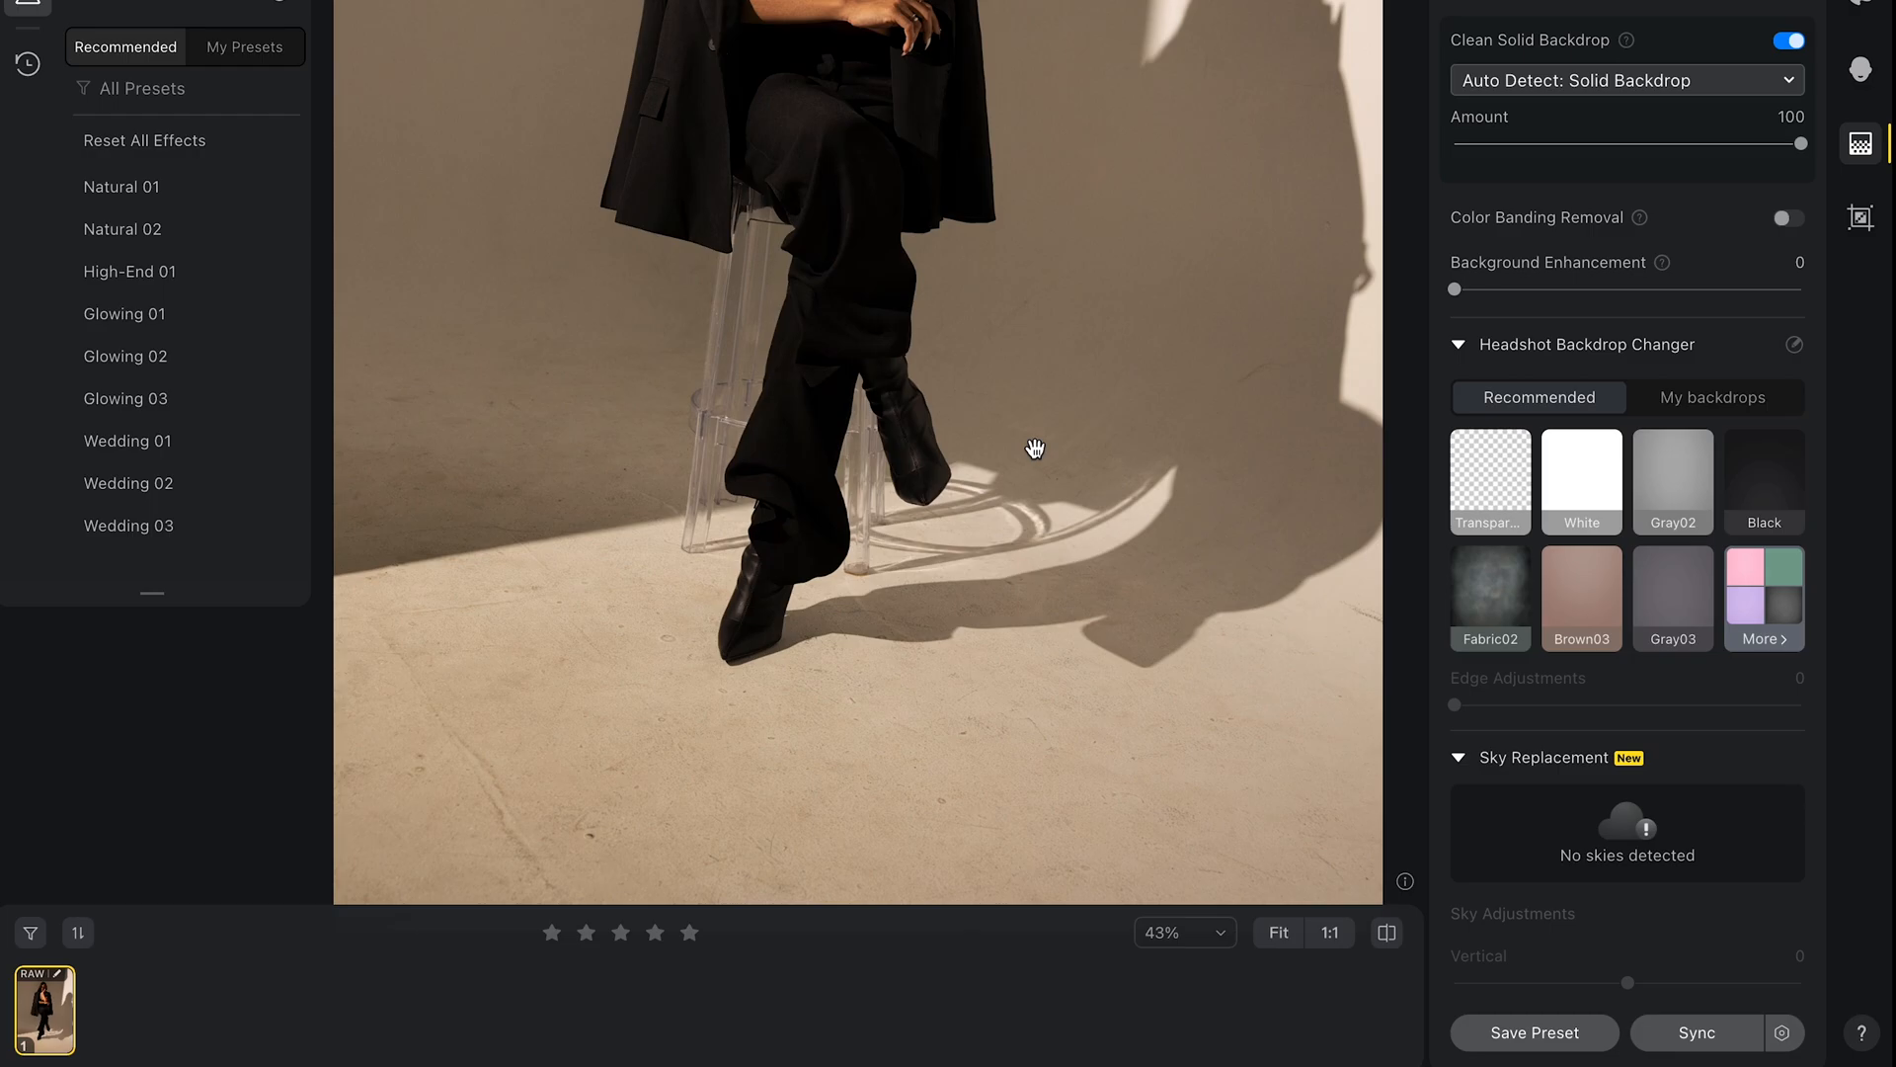
scroll(876, 577, "down", 3)
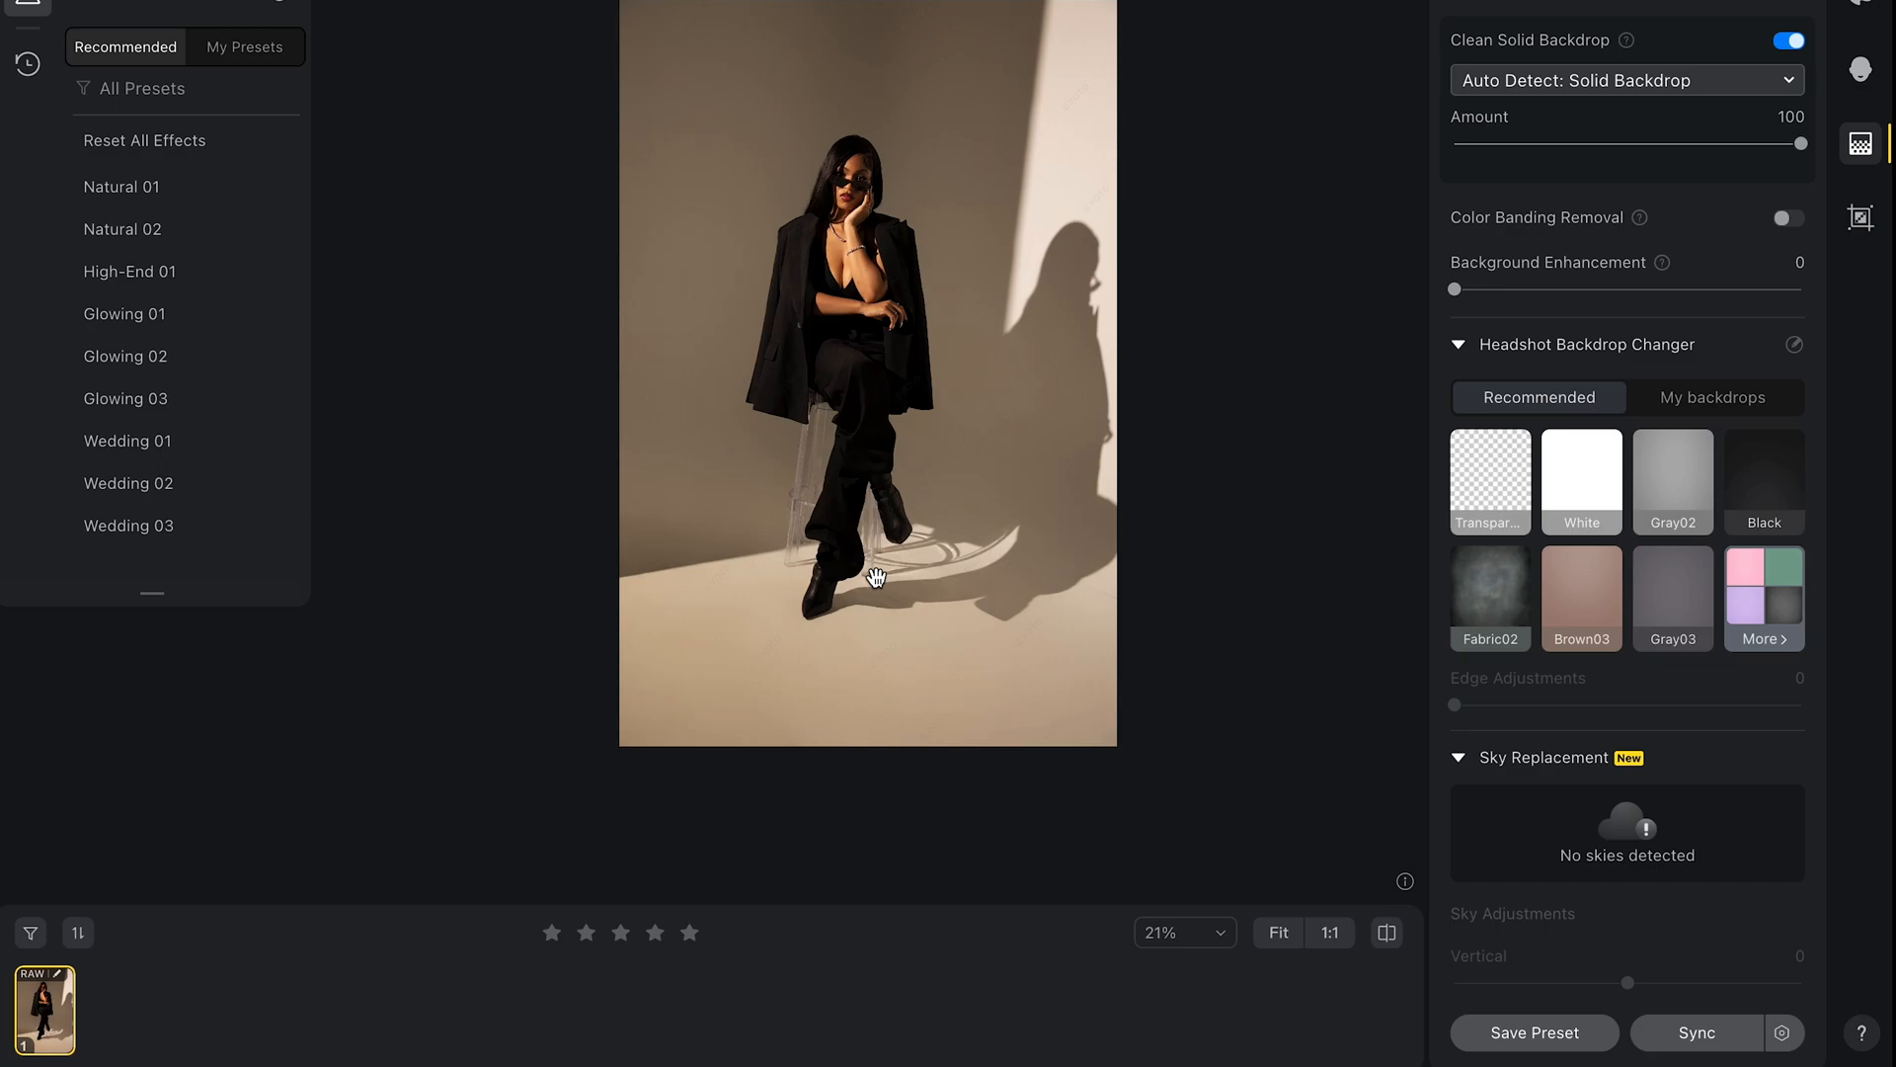
scroll(876, 576, "up", 3)
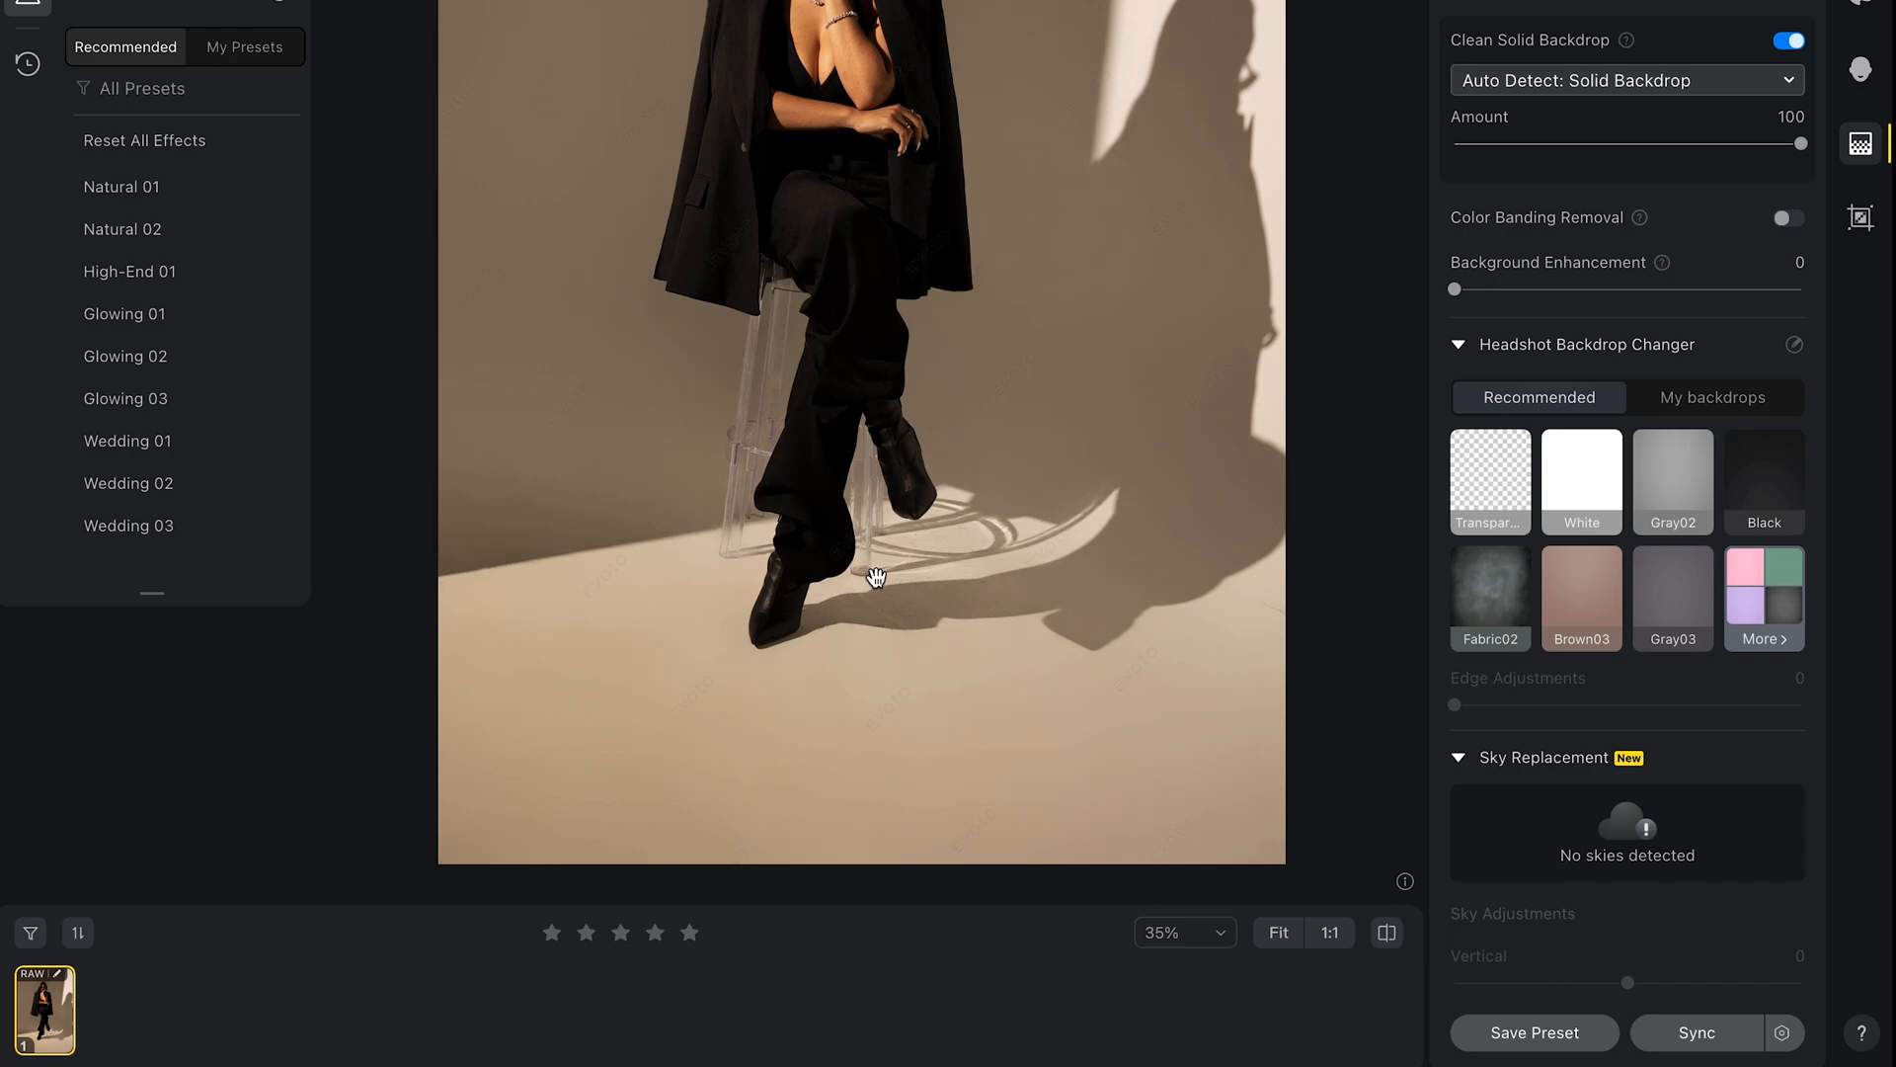
scroll(988, 470, "down", 3)
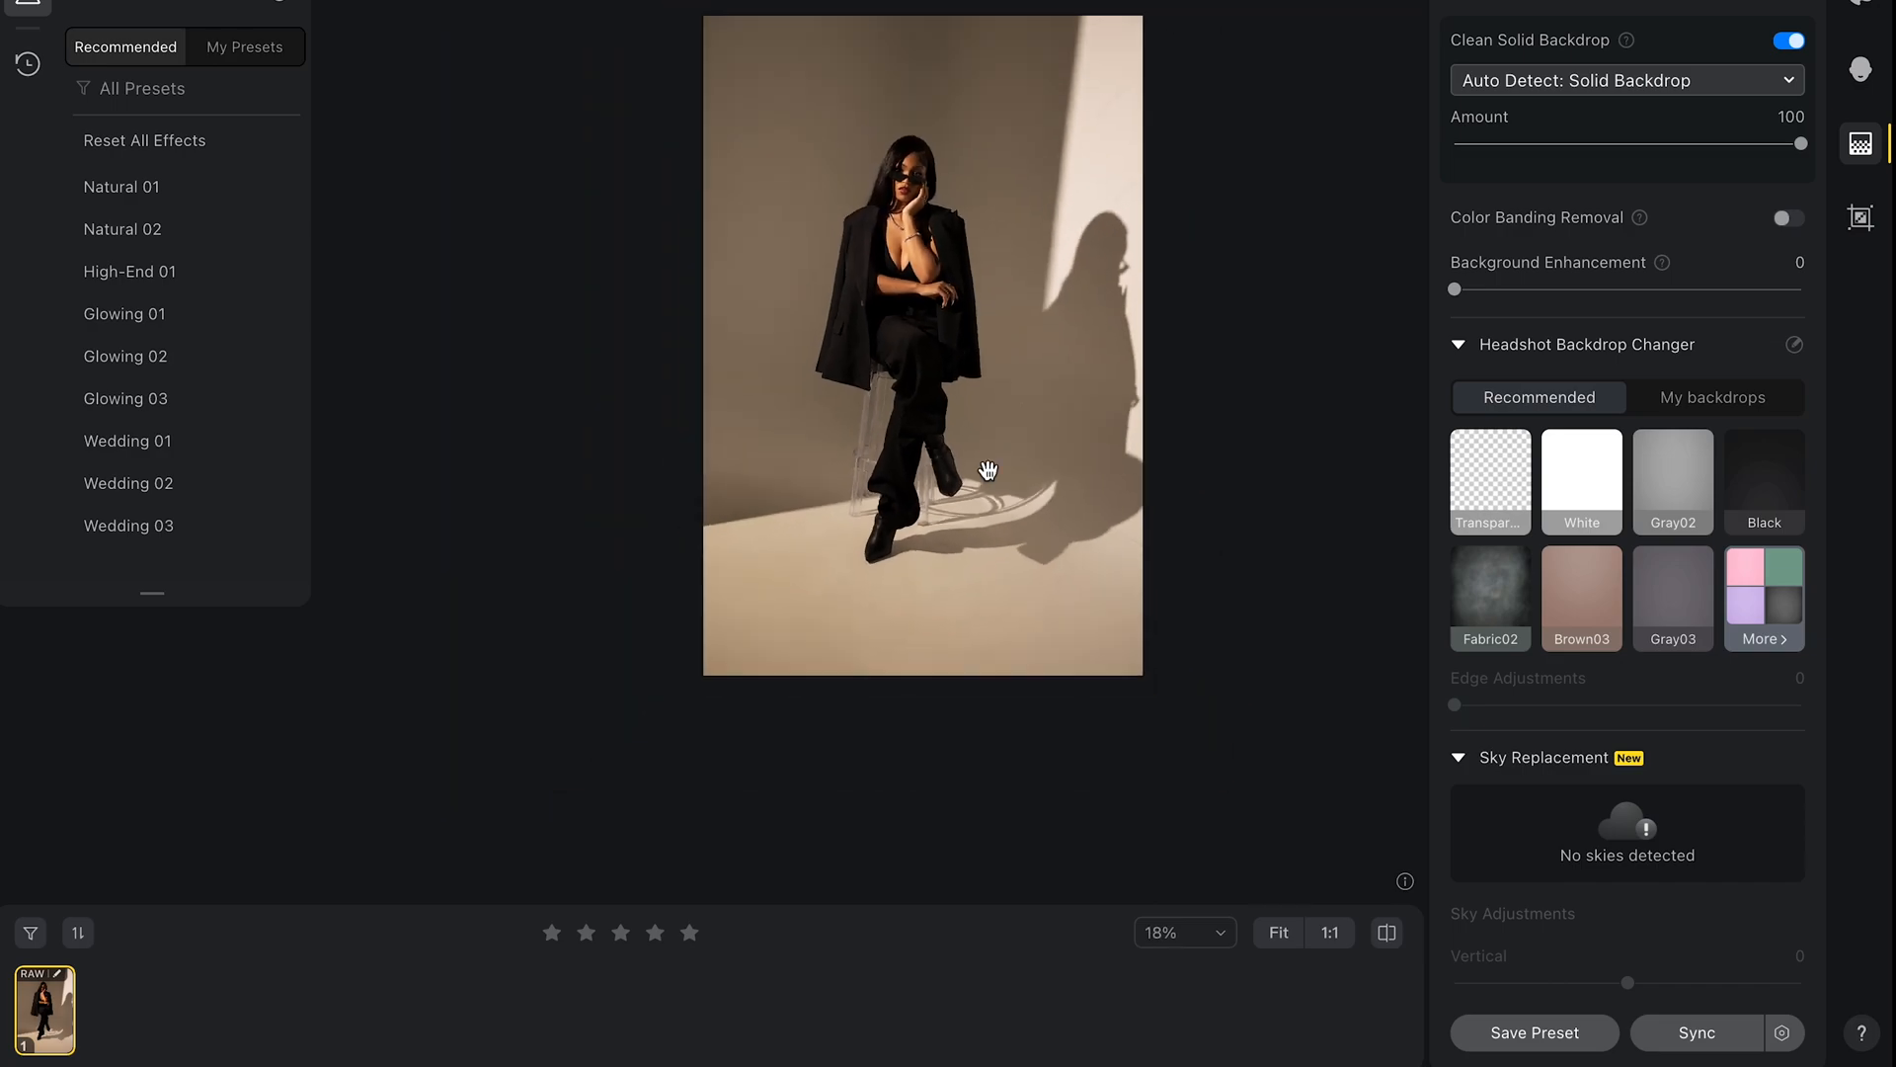
scroll(989, 469, "up", 2)
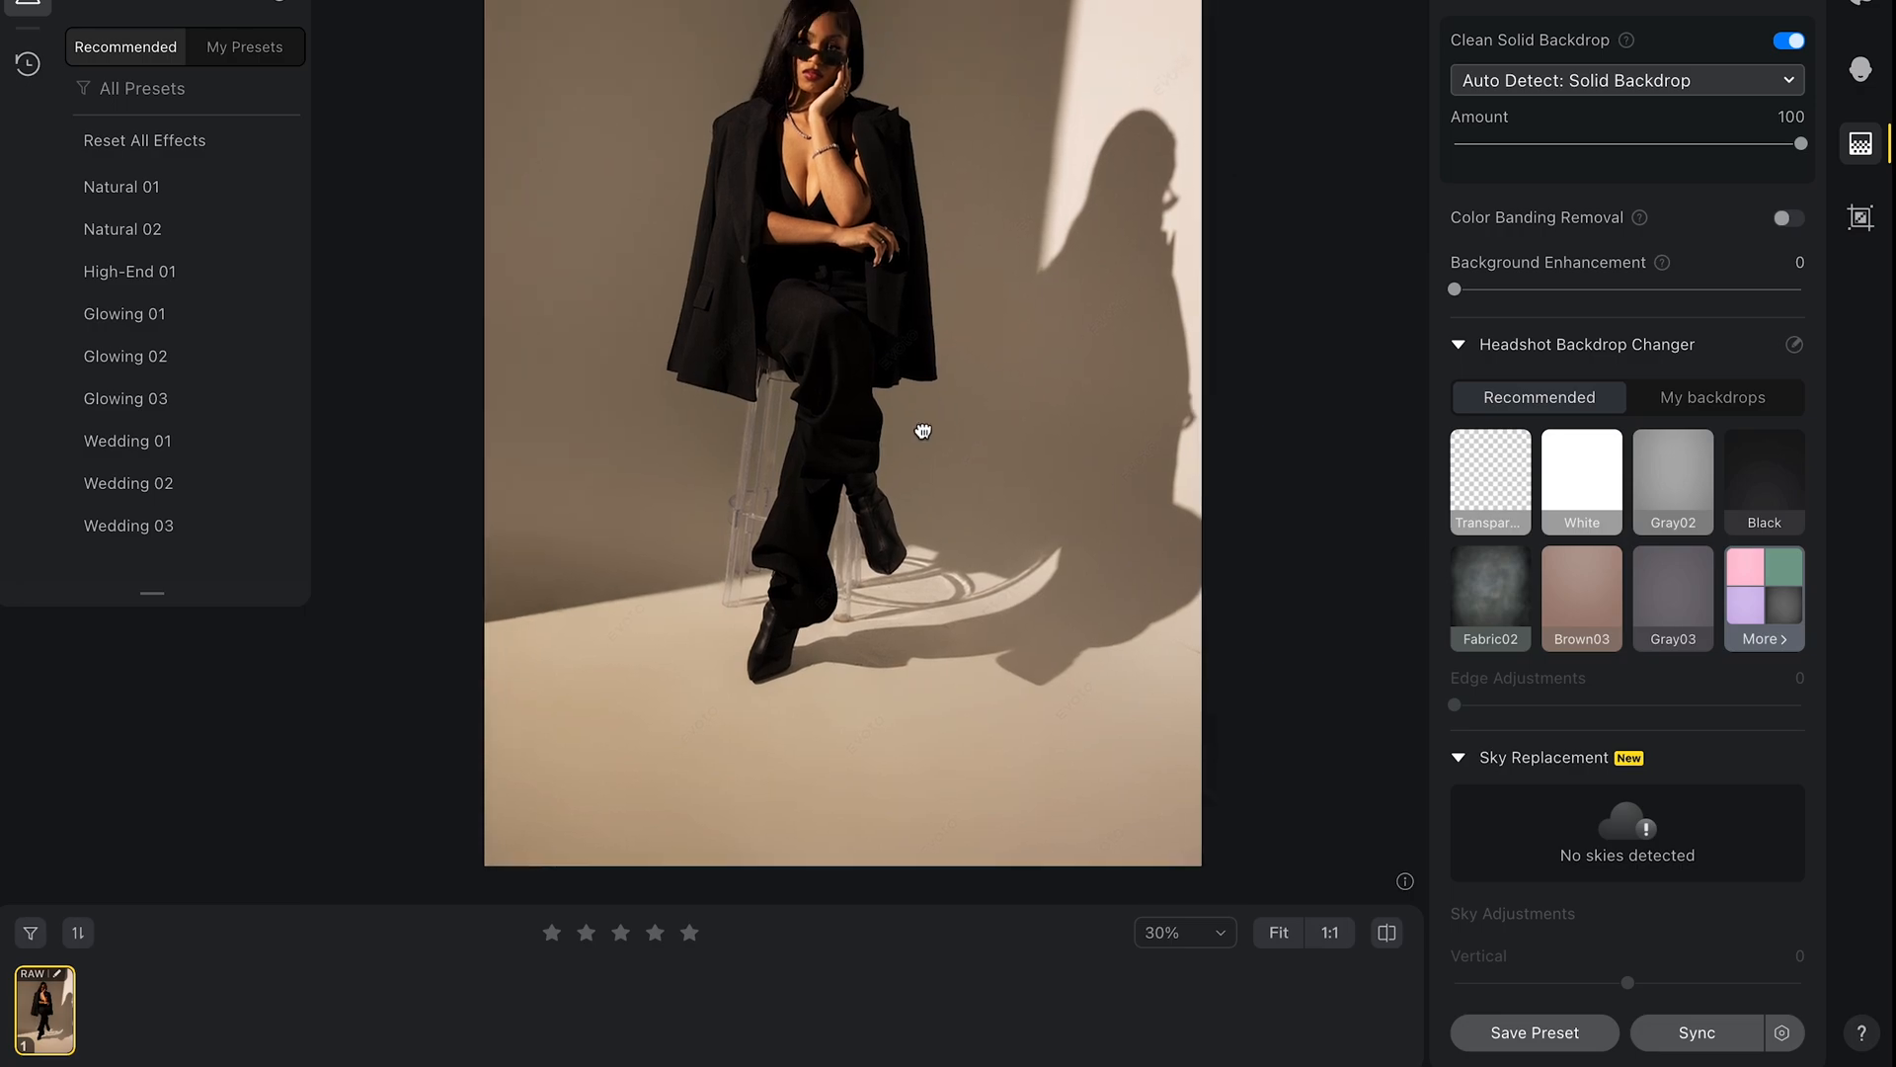
left_click_drag(978, 342, 915, 472)
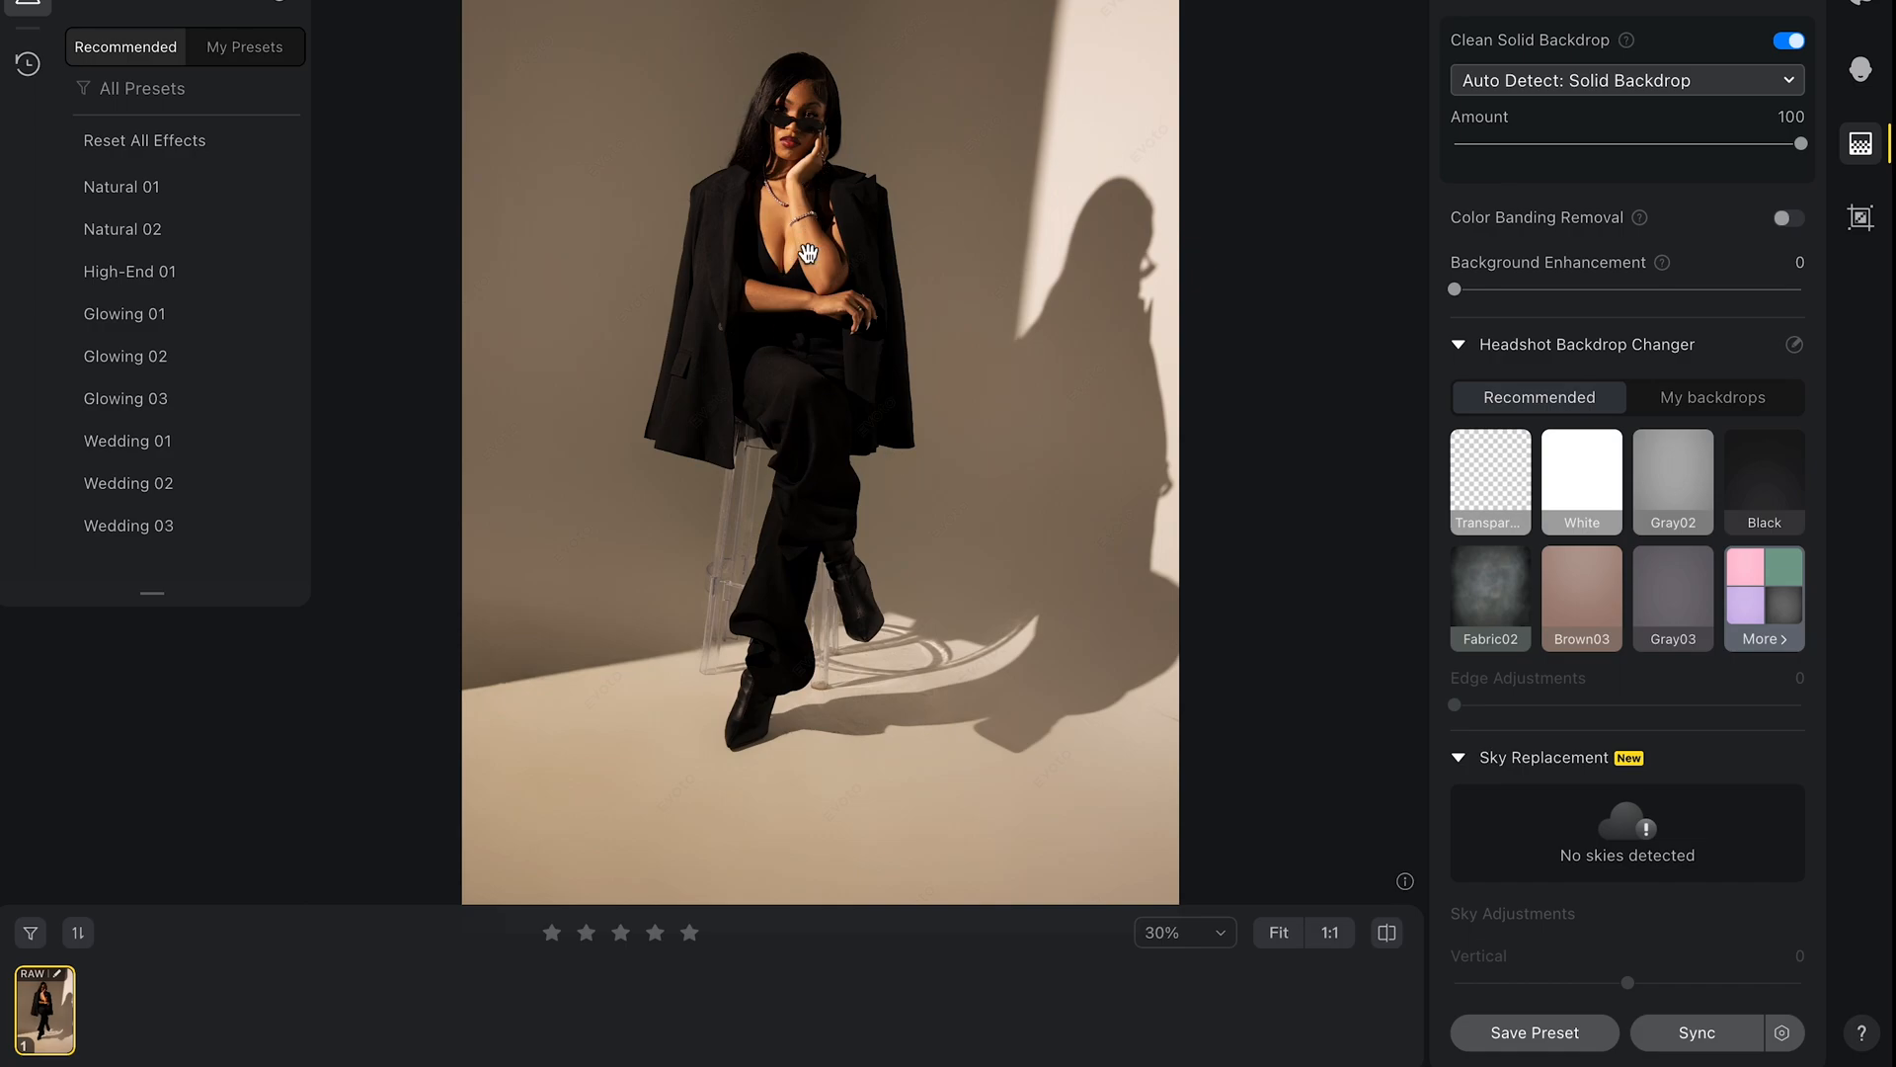
left_click_drag(804, 480, 806, 318)
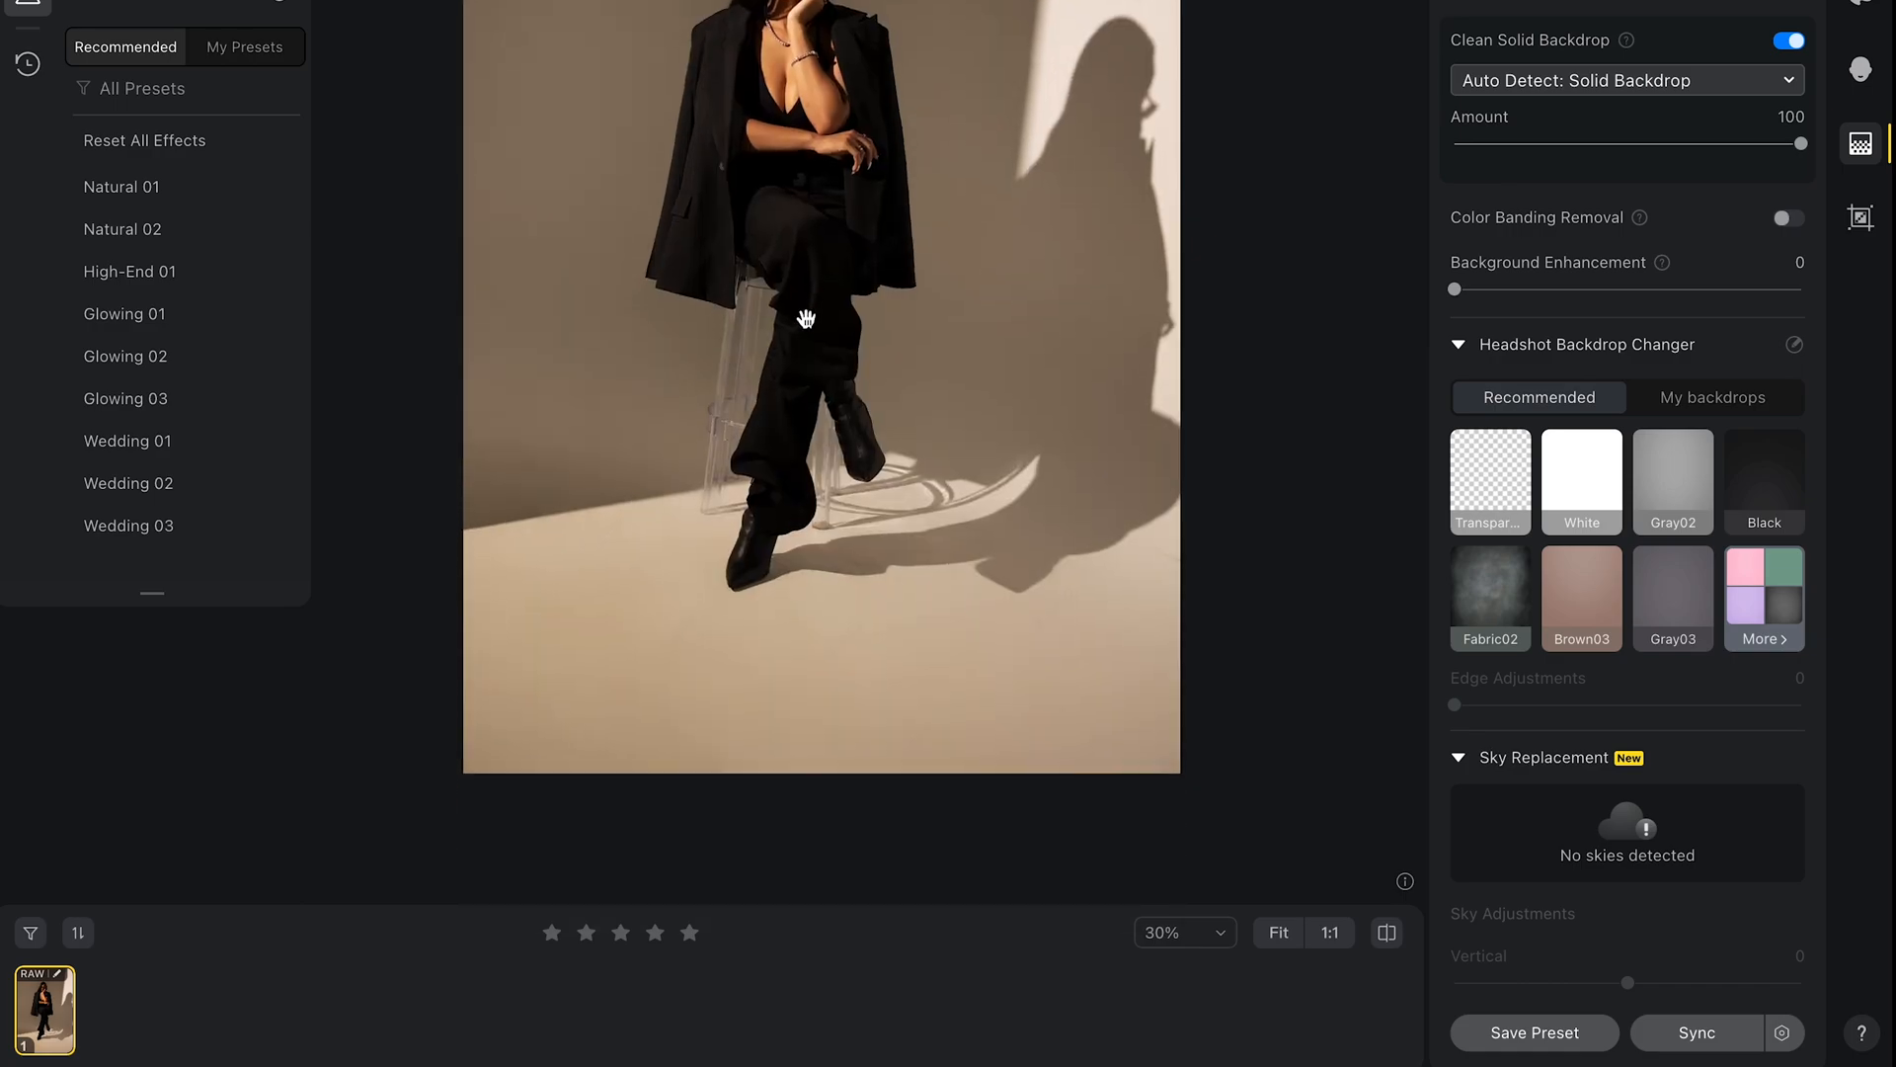